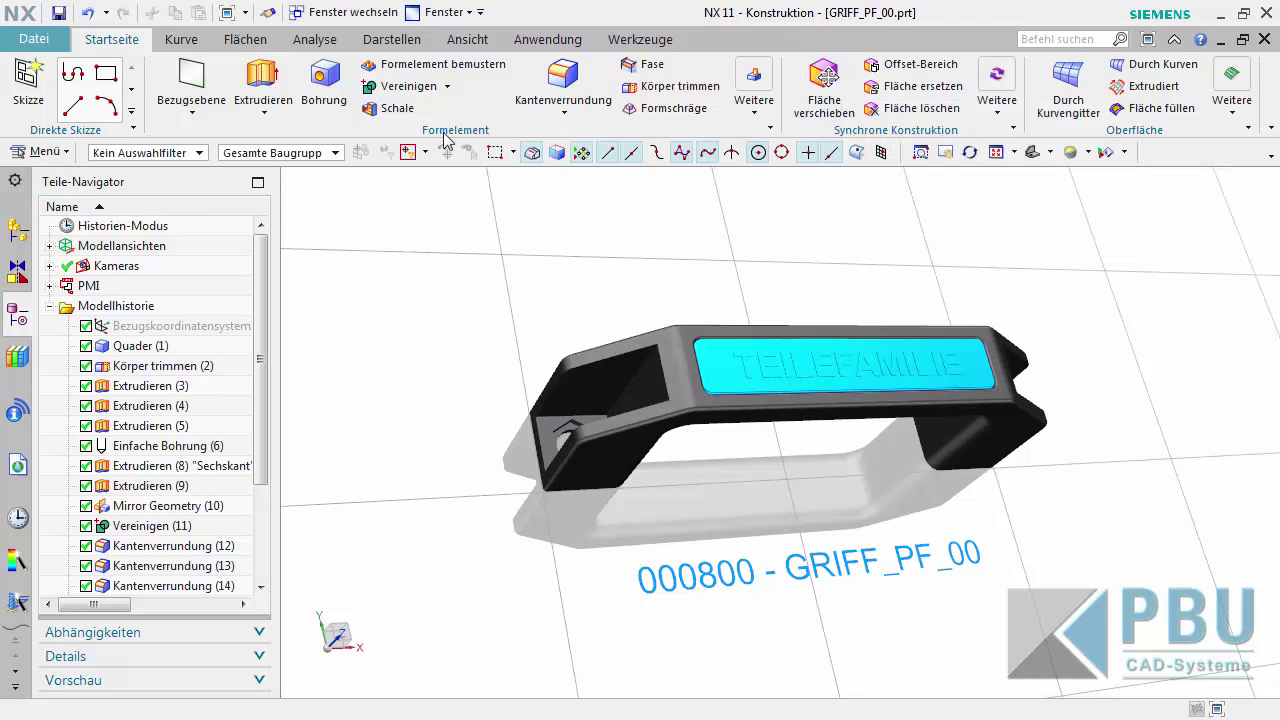
Change the Quader (1) block expressions to l=150, b=25 and h=25.
{"action": "left_click", "coordinate": [172, 345]}
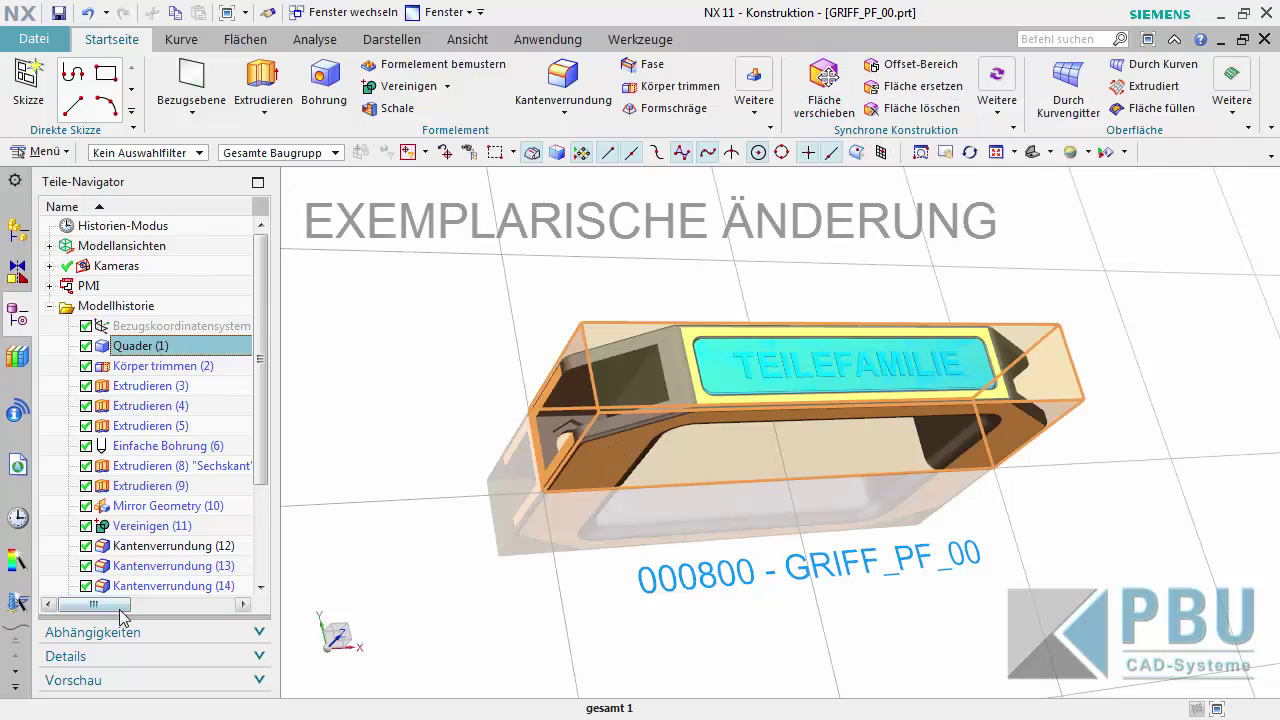
{"action": "left_click", "coordinate": [120, 658]}
{"action": "double_click", "coordinate": [205, 556]}
{"action": "type", "text": "150"}
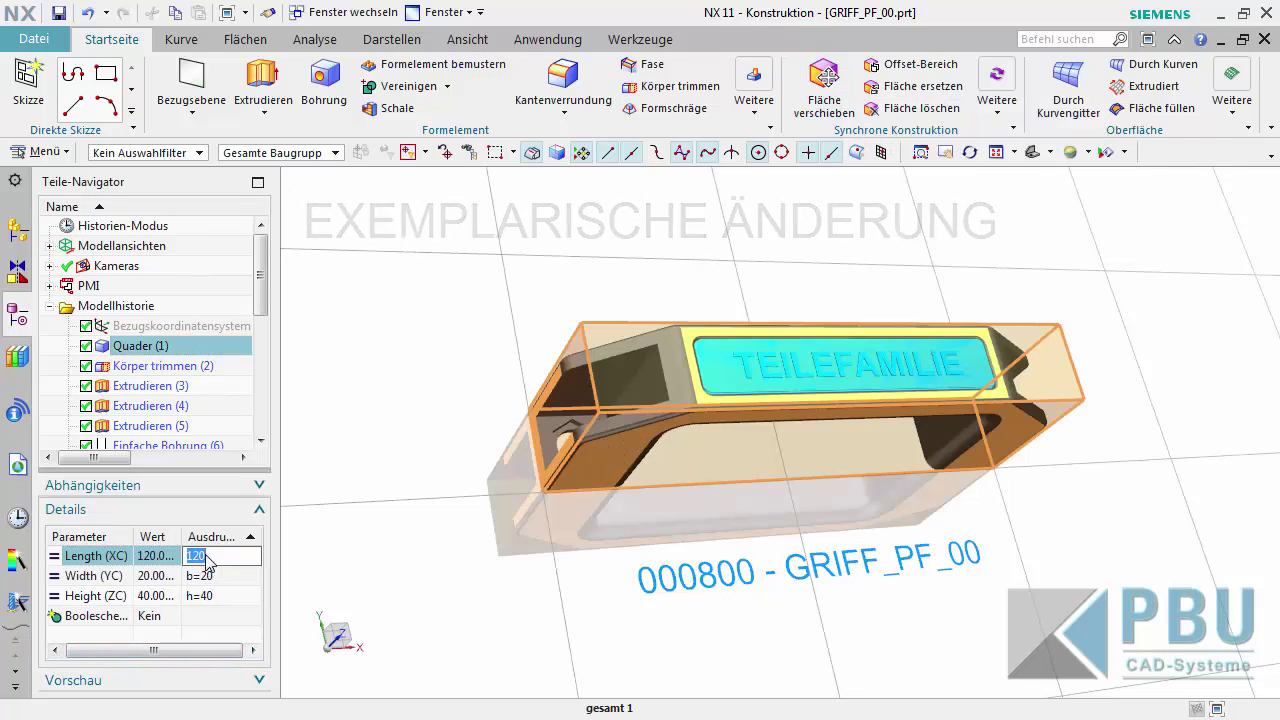
{"action": "key", "text": "Return"}
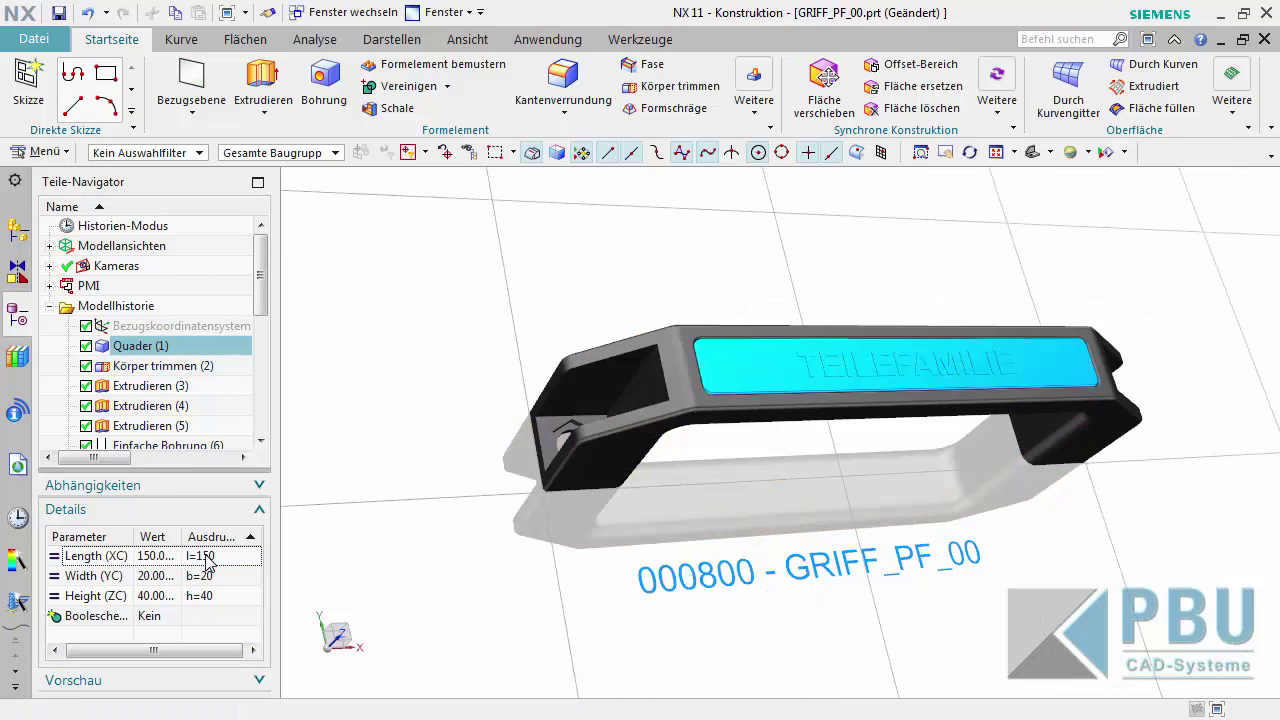
{"action": "double_click", "coordinate": [205, 576]}
{"action": "type", "text": "25"}
{"action": "key", "text": "Return"}
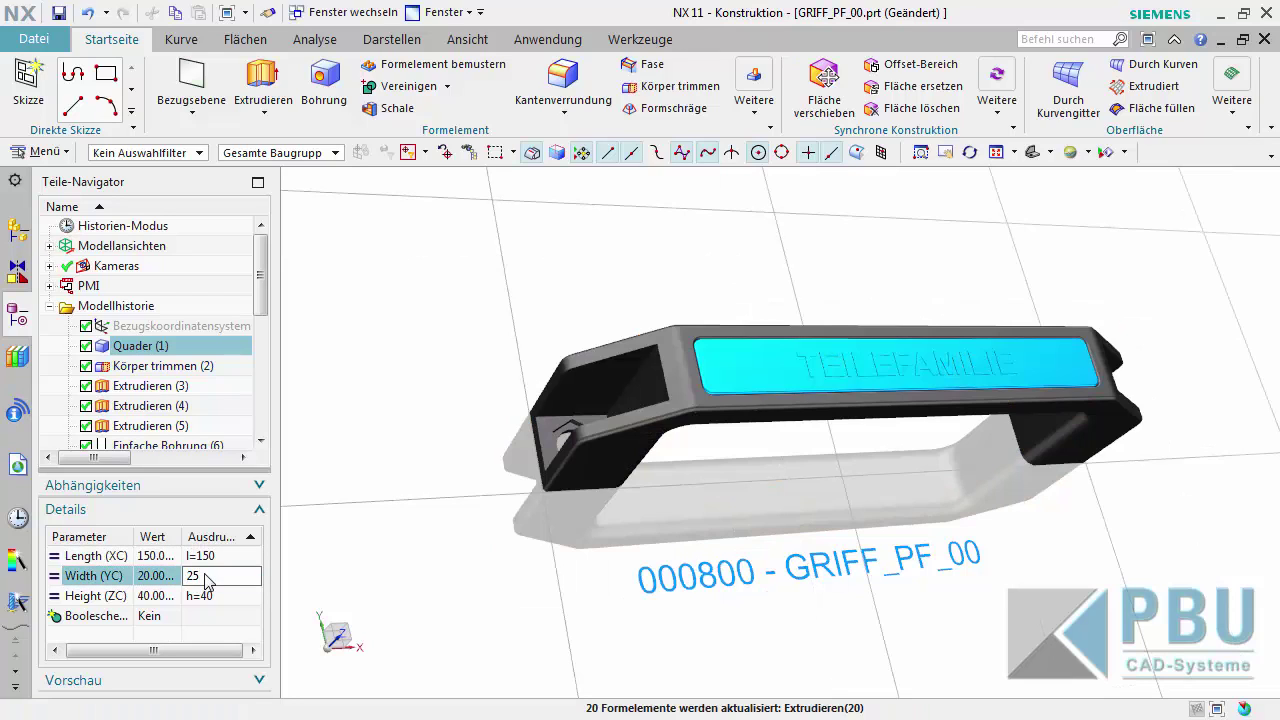
{"action": "double_click", "coordinate": [205, 596]}
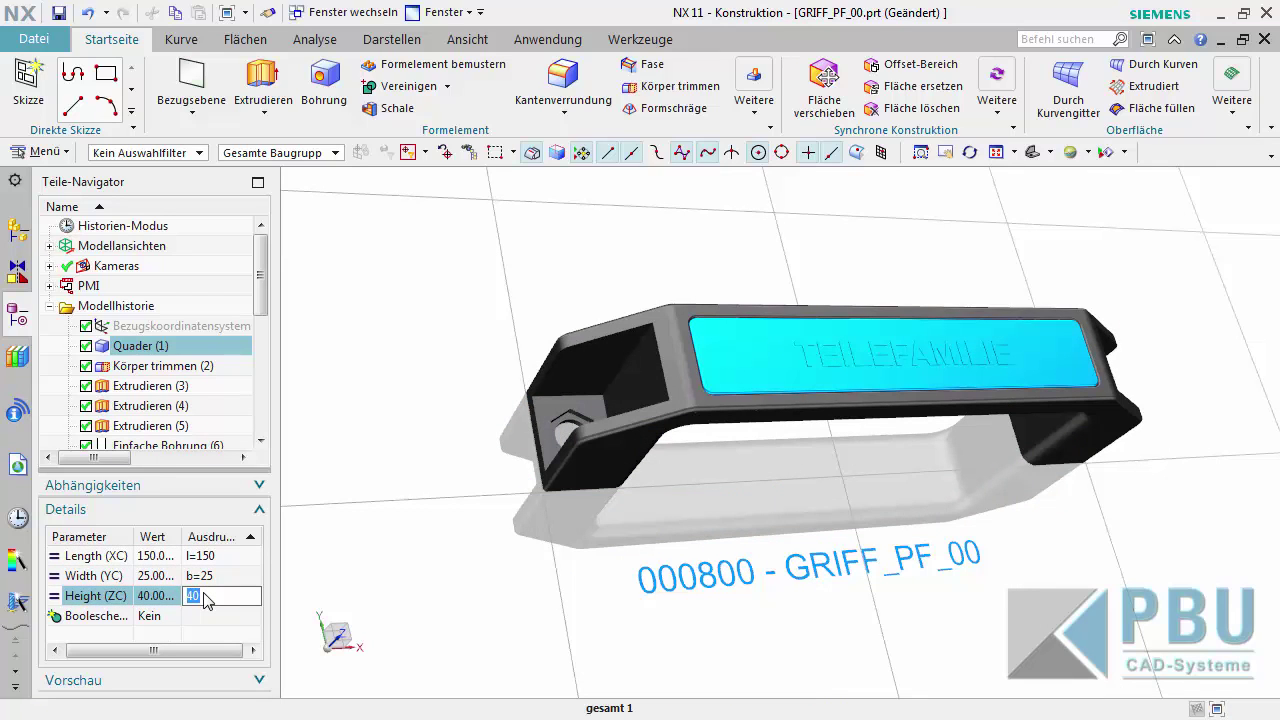
{"action": "type", "text": "25"}
{"action": "key", "text": "Return"}
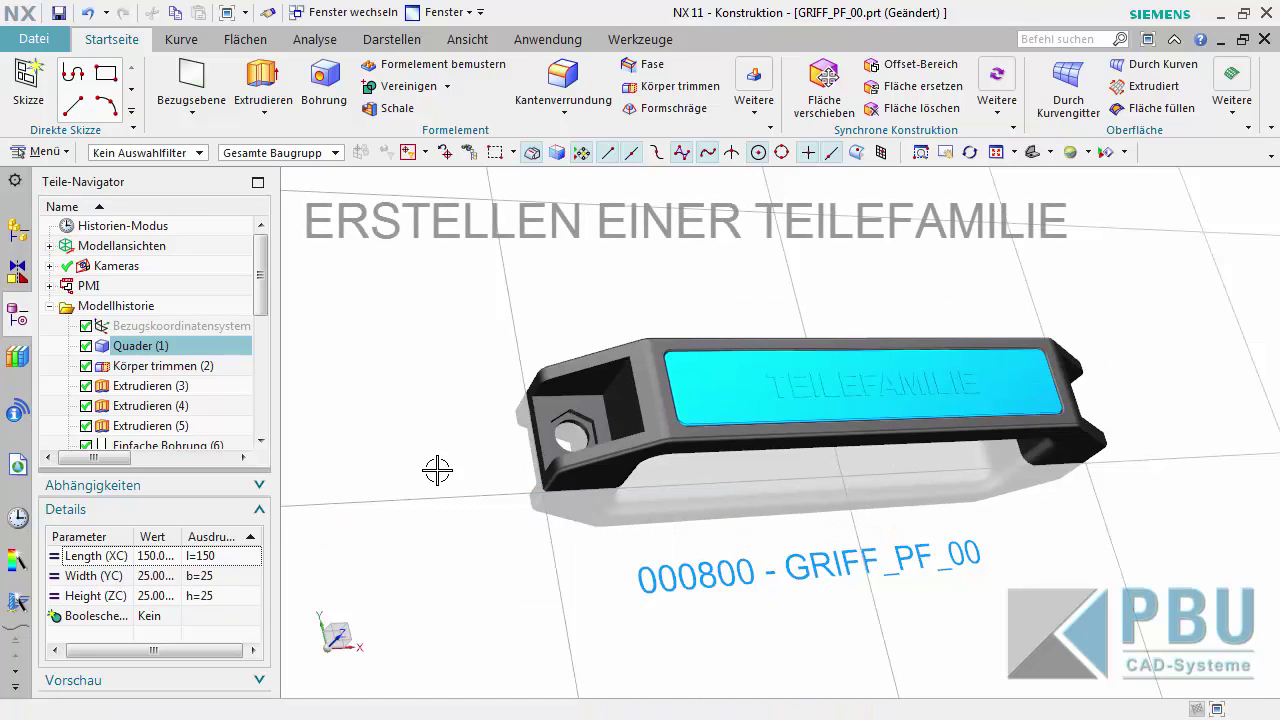
Start a new part family from Werkzeuge > Teilefamilien and move its dialog aside.
{"action": "left_click", "coordinate": [640, 39]}
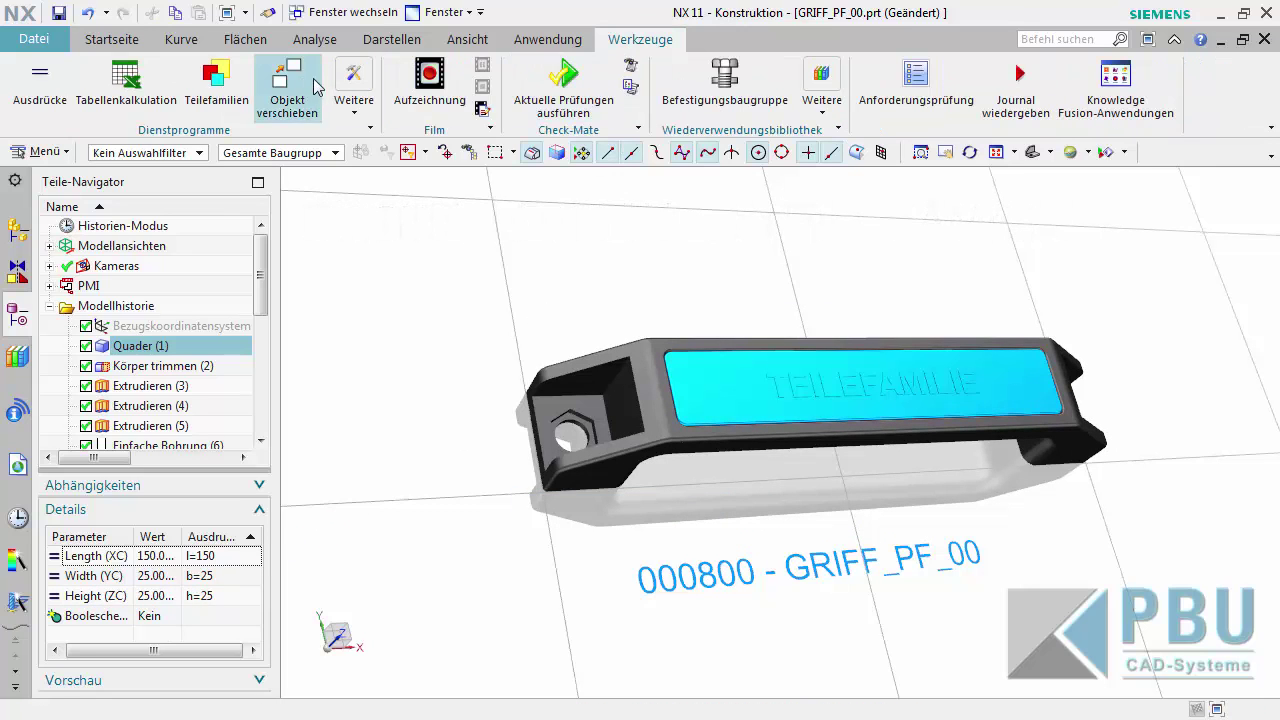
{"action": "left_click", "coordinate": [216, 85]}
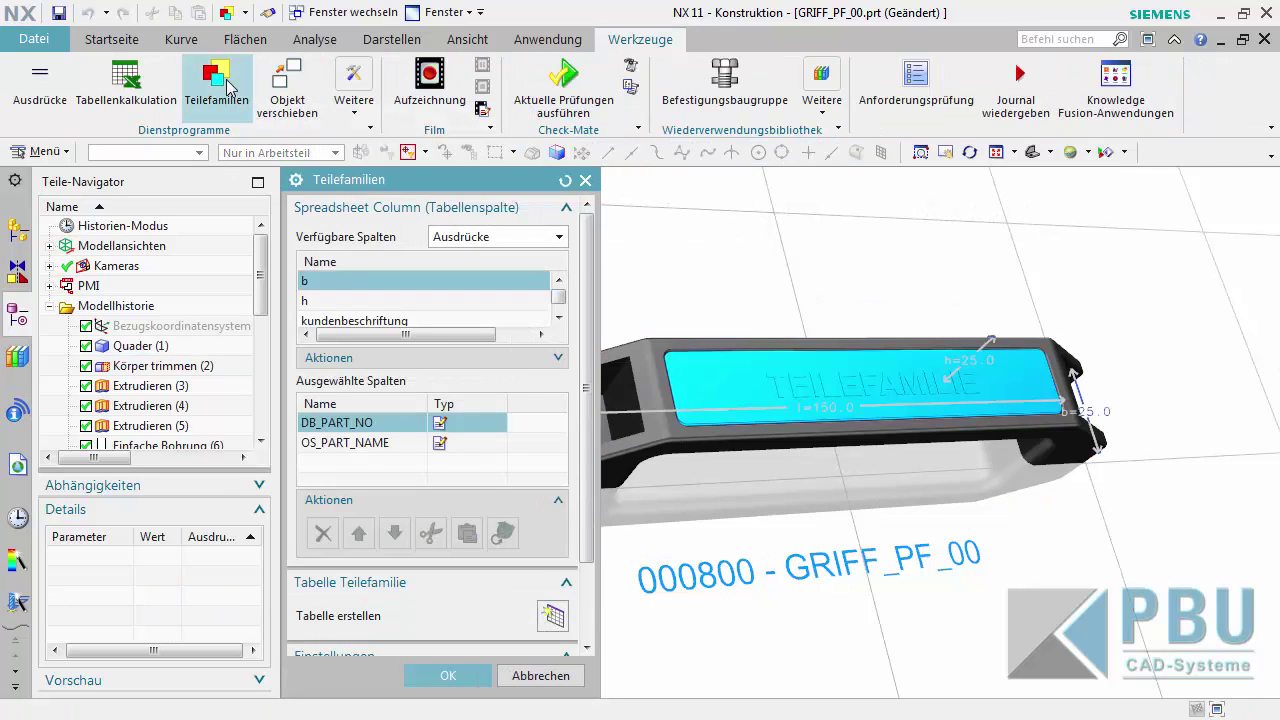
{"action": "left_click", "coordinate": [1148, 39]}
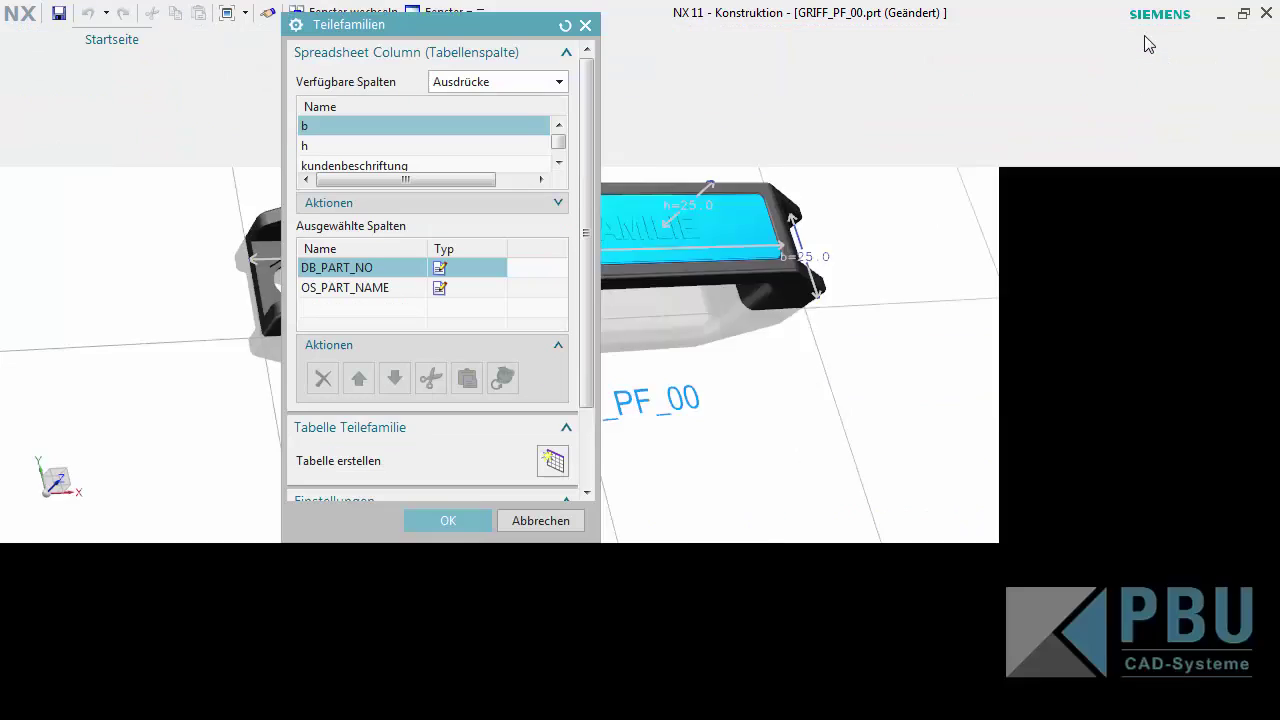
{"action": "mouse_move", "coordinate": [457, 33]}
{"action": "left_mouse_down"}
{"action": "mouse_move", "coordinate": [333, 46]}
{"action": "mouse_move", "coordinate": [301, 89]}
{"action": "left_mouse_up"}
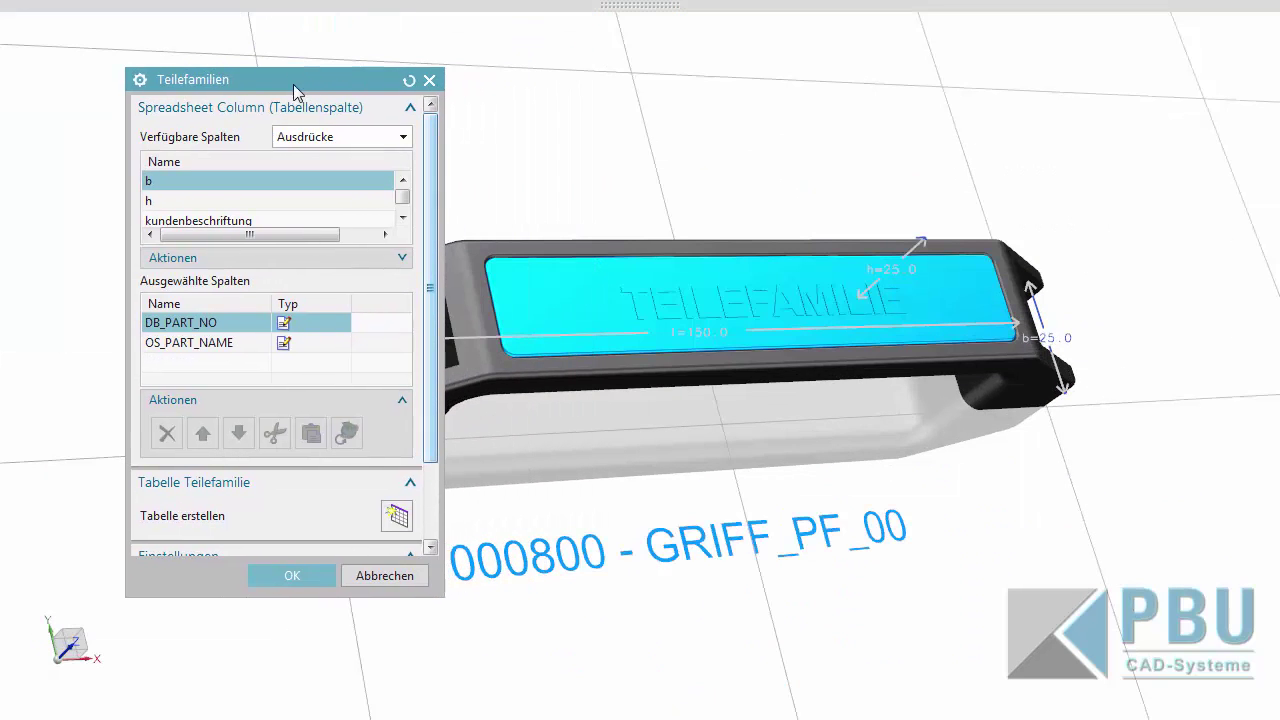
Switch available columns to Ausdrücke and add the l, b and h expressions as columns.
{"action": "left_click", "coordinate": [306, 136]}
{"action": "left_click", "coordinate": [305, 158]}
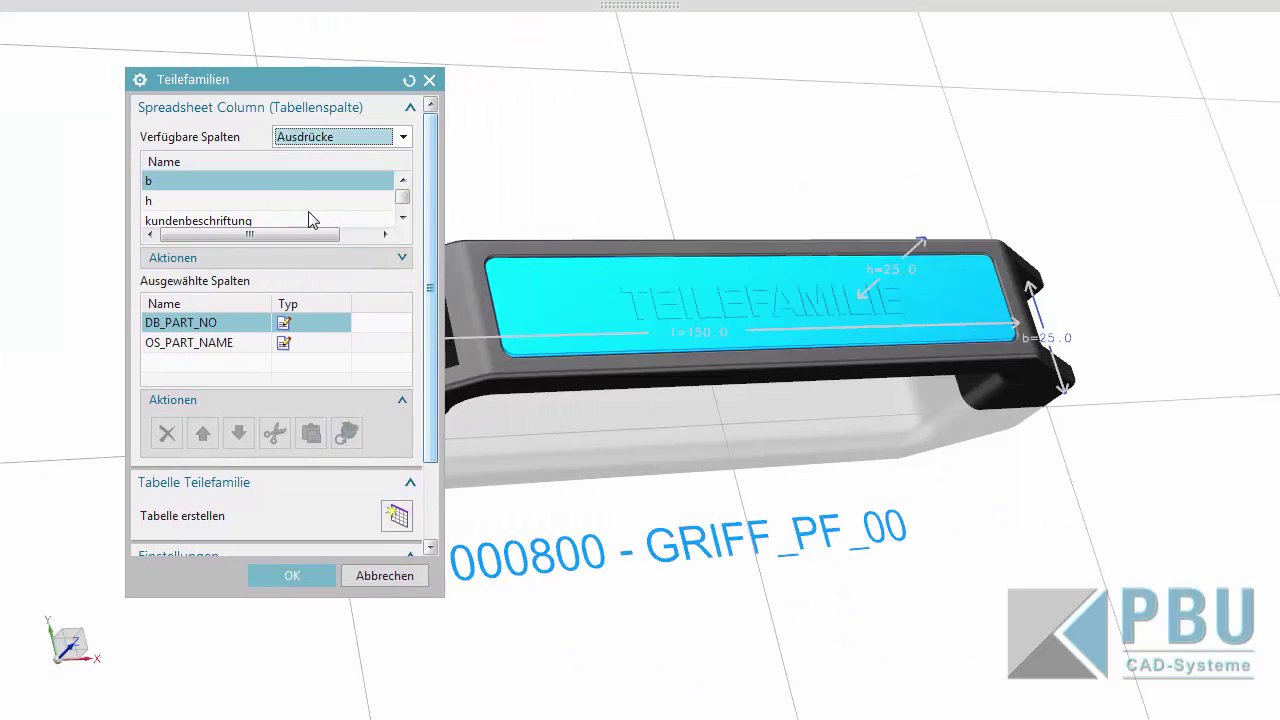
{"action": "left_click", "coordinate": [403, 218]}
{"action": "left_click", "coordinate": [240, 220]}
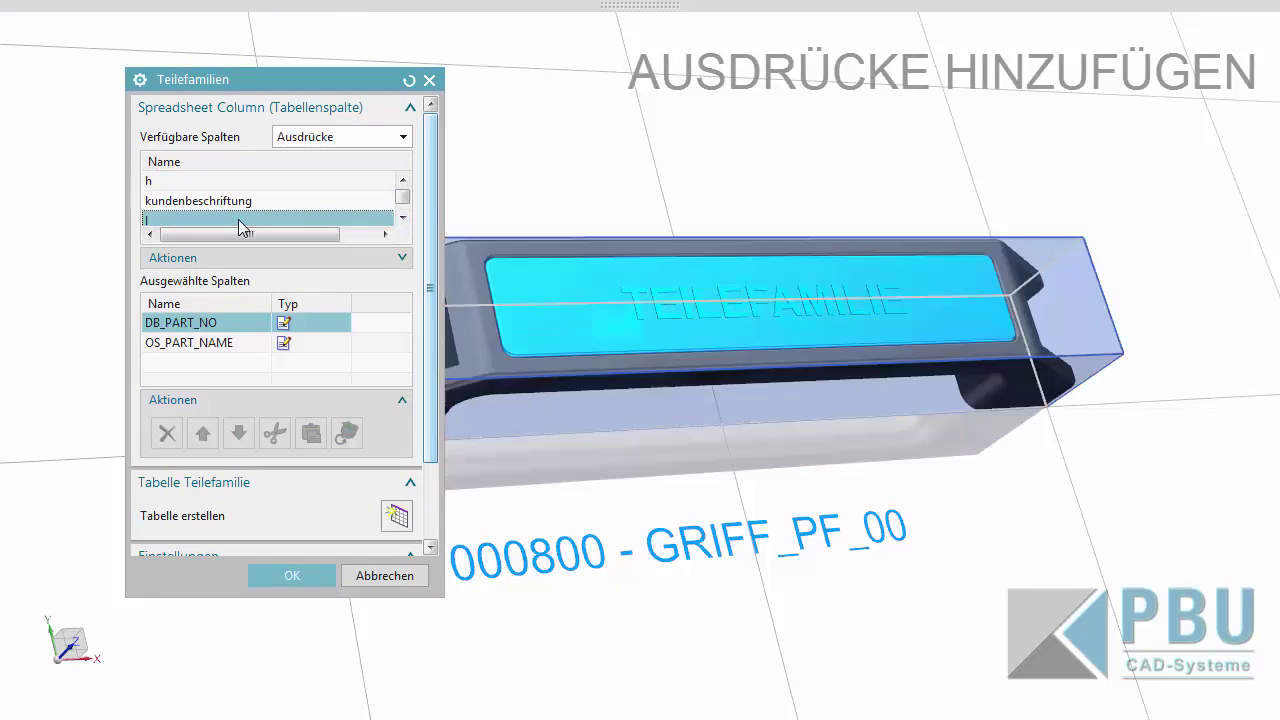
{"action": "double_click", "coordinate": [240, 220]}
{"action": "left_click", "coordinate": [403, 179]}
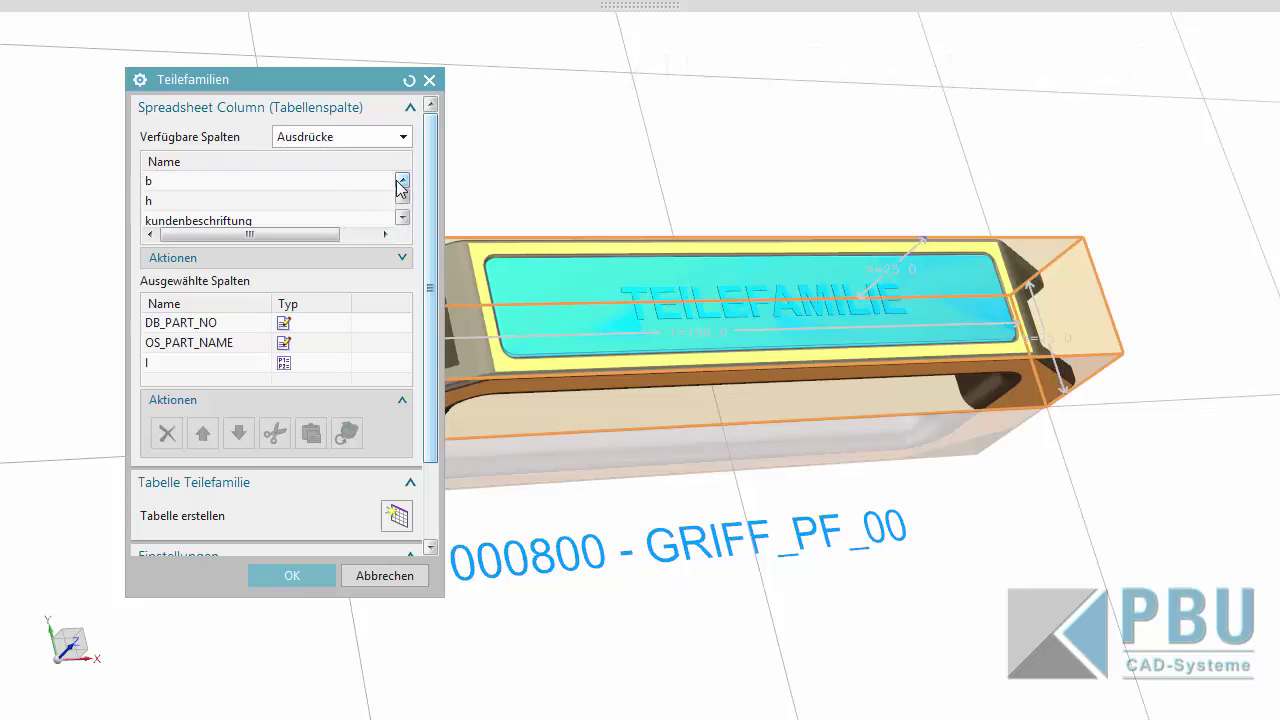
{"action": "left_click", "coordinate": [315, 183]}
{"action": "double_click", "coordinate": [315, 183]}
{"action": "left_click", "coordinate": [278, 203]}
{"action": "double_click", "coordinate": [278, 203]}
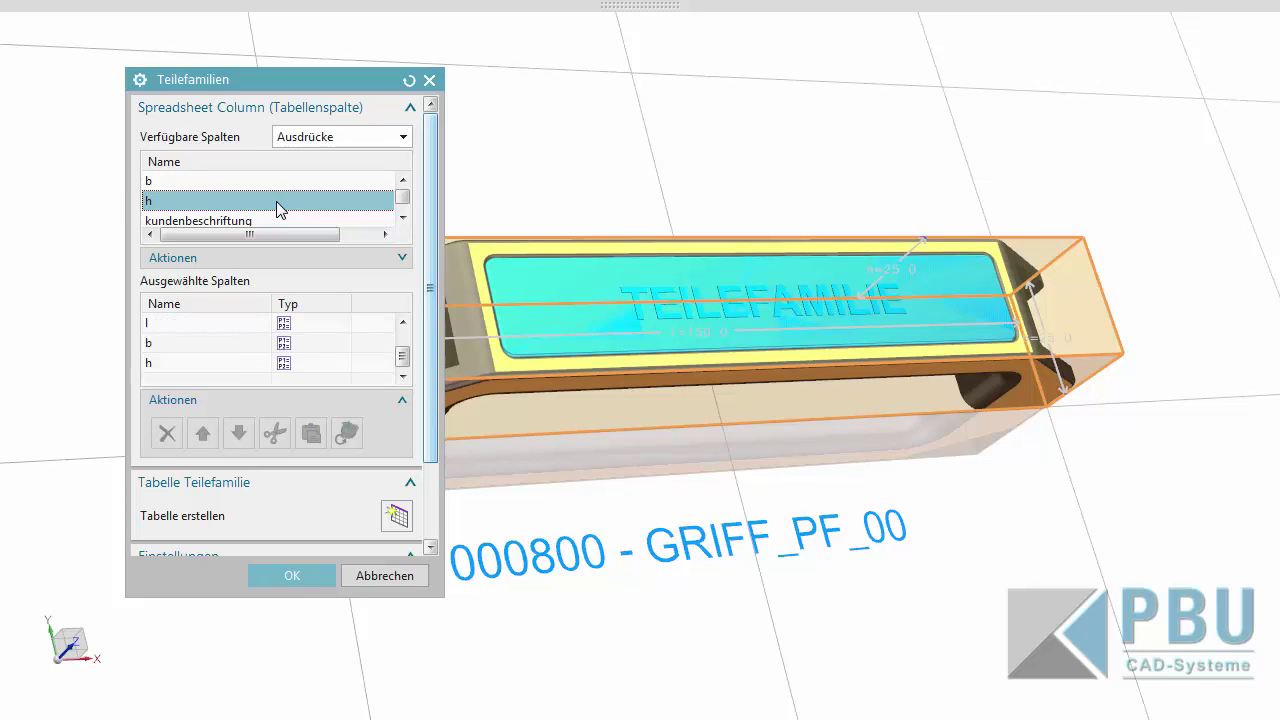
Add the Sechskant(8) feature as a column from the Formelemente list.
{"action": "left_click", "coordinate": [345, 138]}
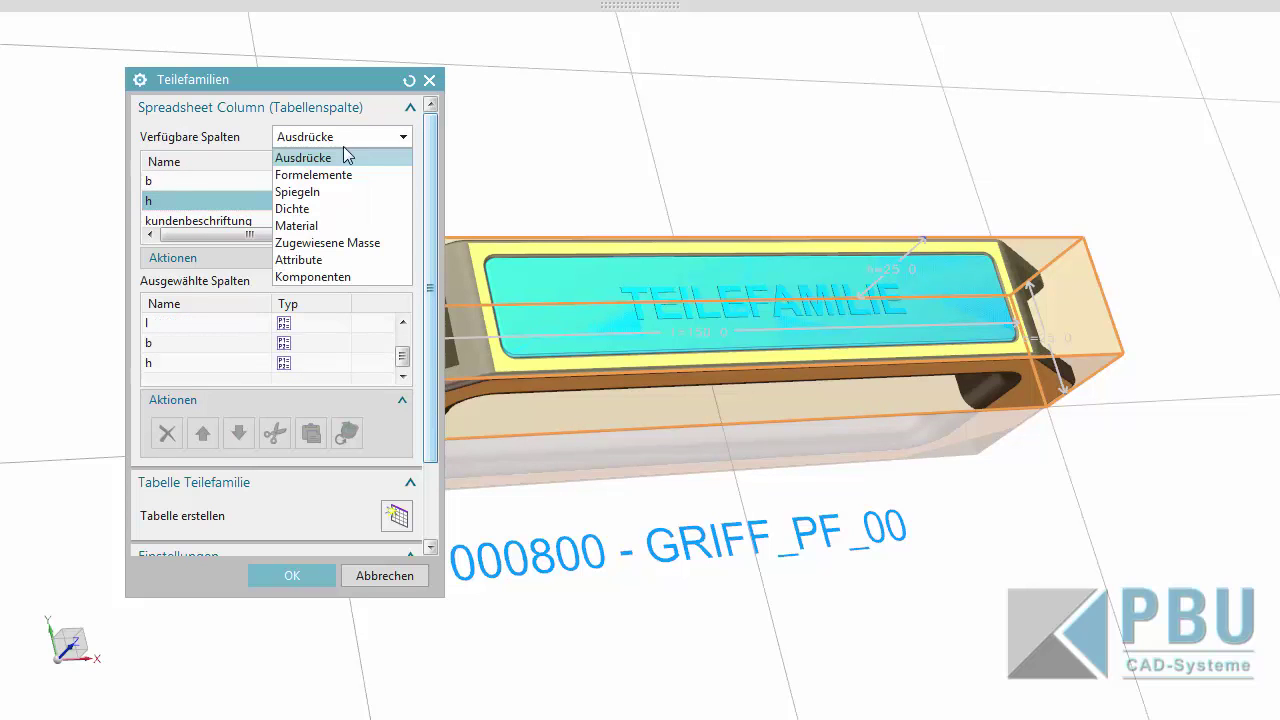
{"action": "left_click", "coordinate": [343, 173]}
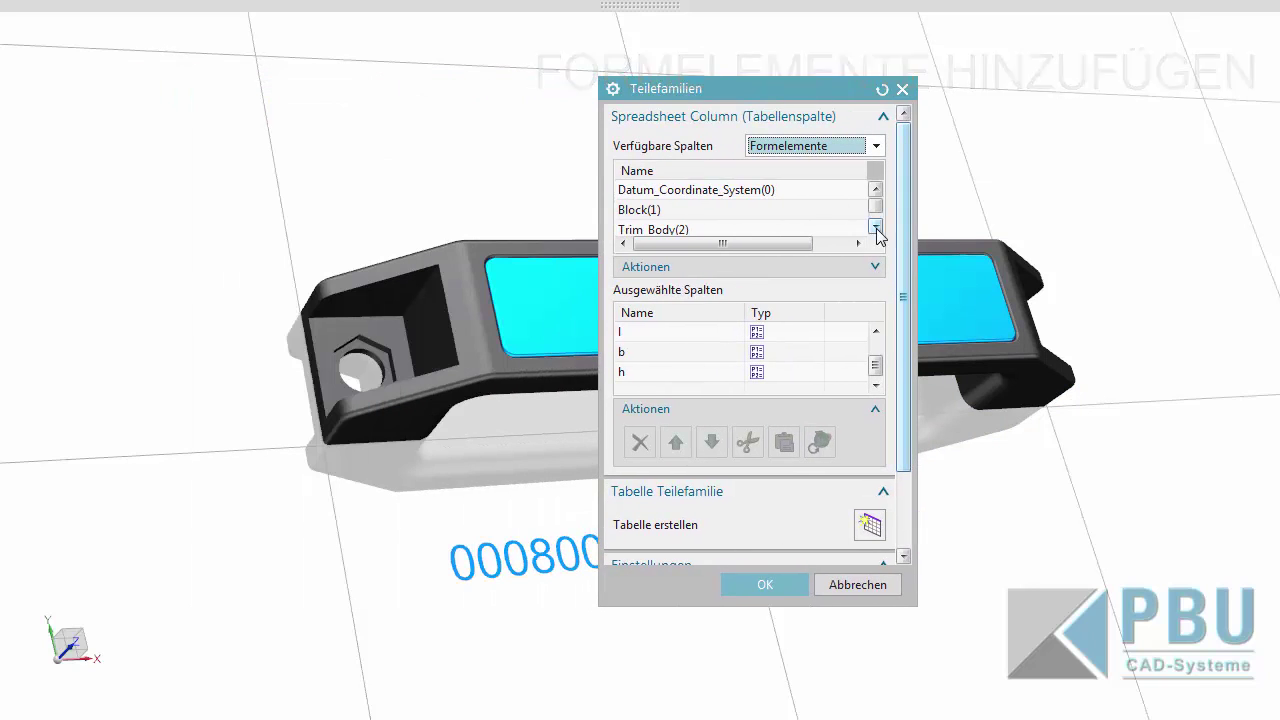
{"action": "left_click", "coordinate": [876, 229]}
{"action": "left_click", "coordinate": [876, 229]}
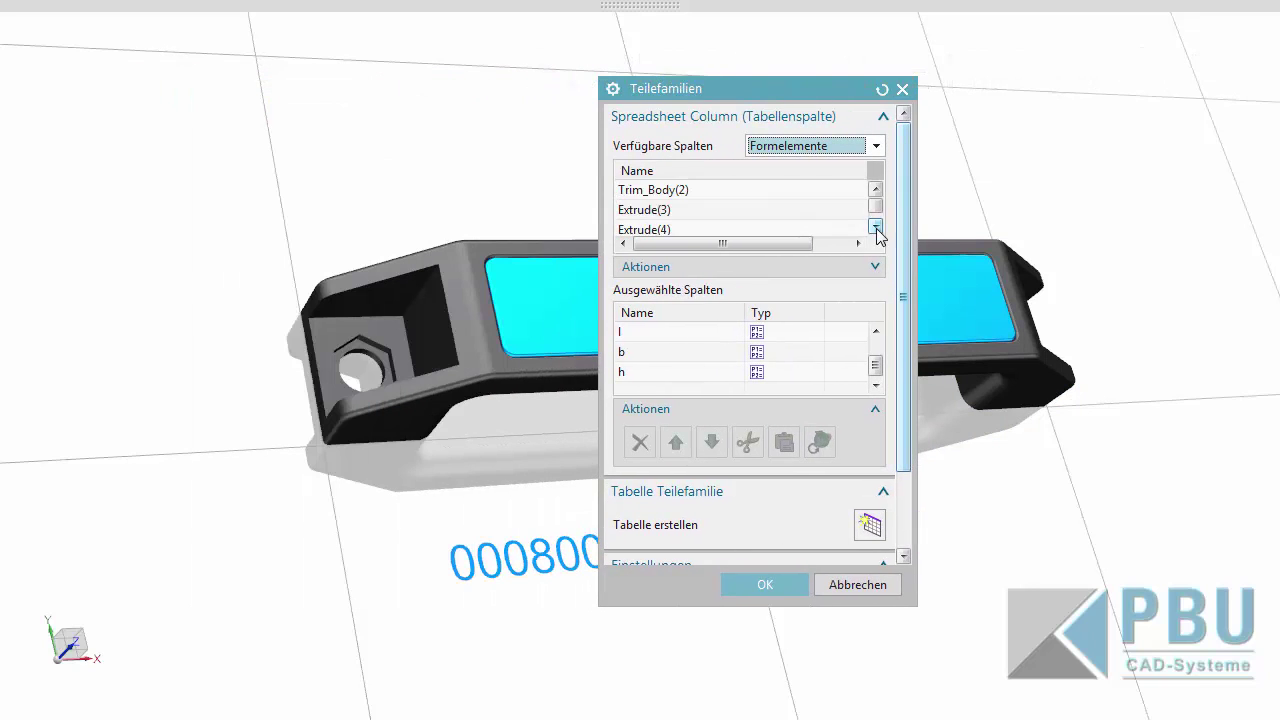
{"action": "left_click", "coordinate": [876, 229]}
{"action": "left_click", "coordinate": [876, 229]}
{"action": "left_click", "coordinate": [876, 229]}
{"action": "left_click", "coordinate": [703, 232]}
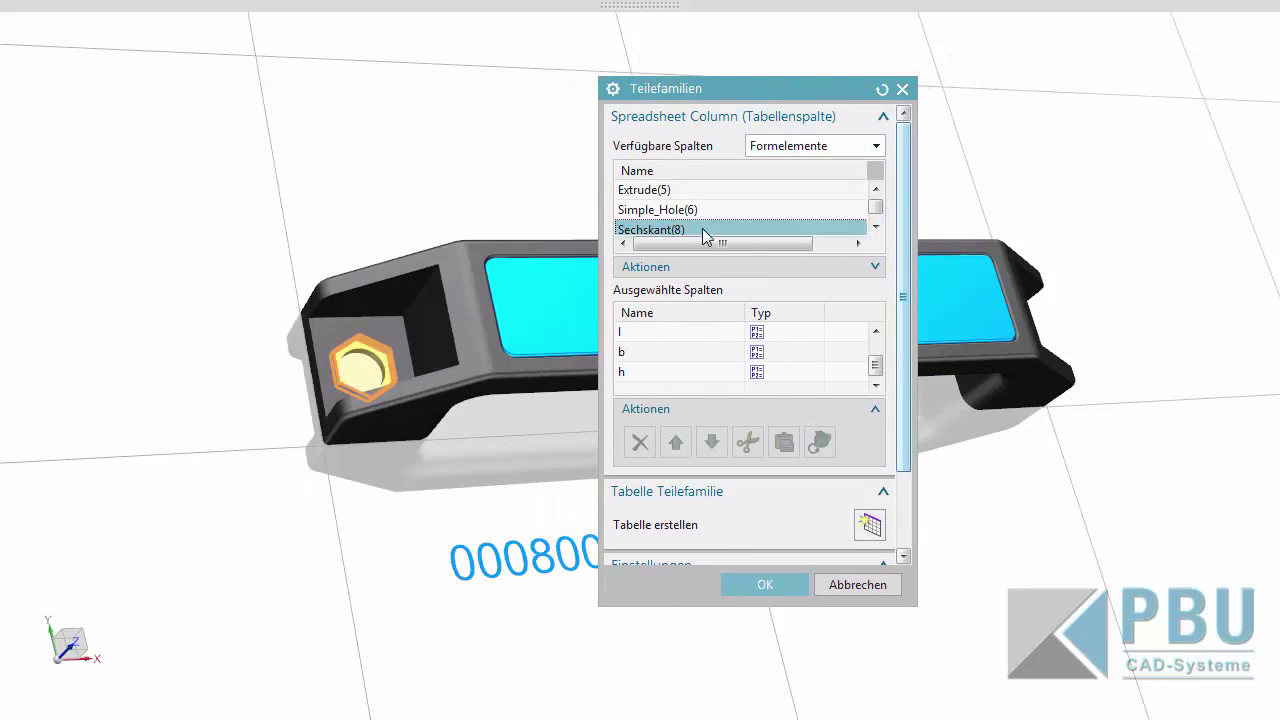
{"action": "double_click", "coordinate": [703, 232]}
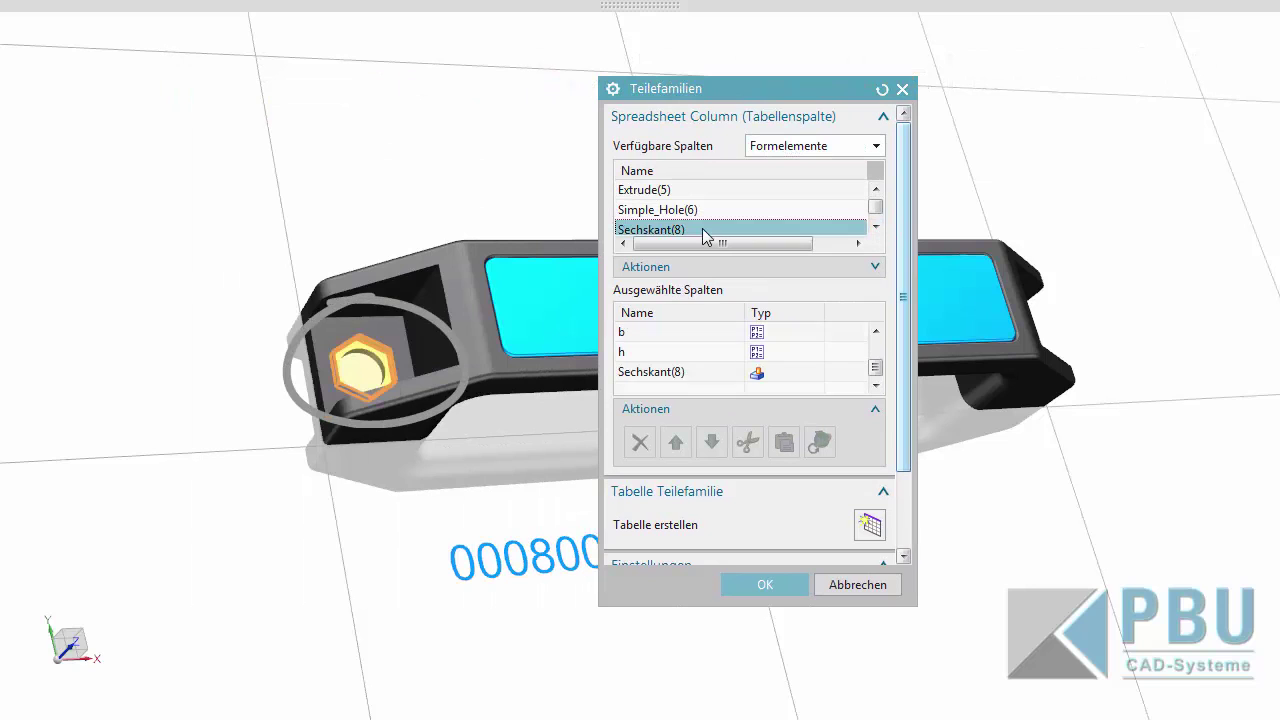
Add the GRIFF material as a column from the Material list.
{"action": "left_click", "coordinate": [810, 146]}
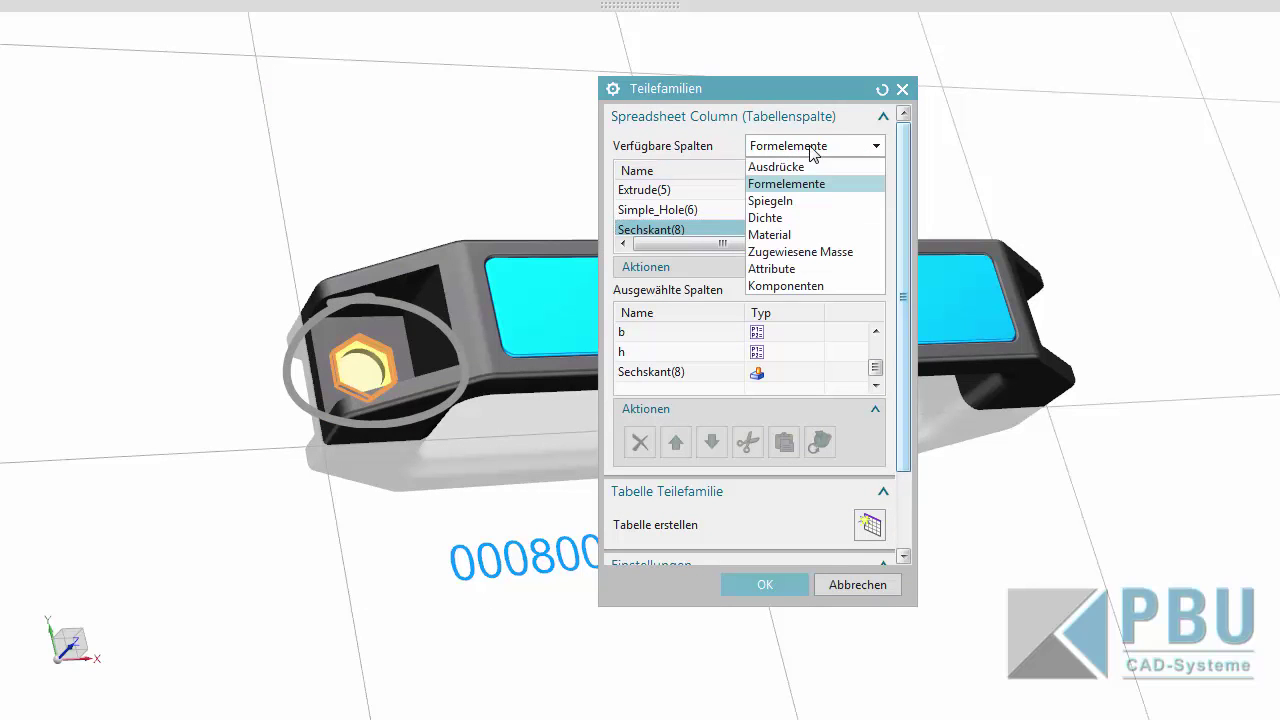
{"action": "left_click", "coordinate": [806, 236]}
{"action": "left_click", "coordinate": [638, 212]}
{"action": "double_click", "coordinate": [638, 210]}
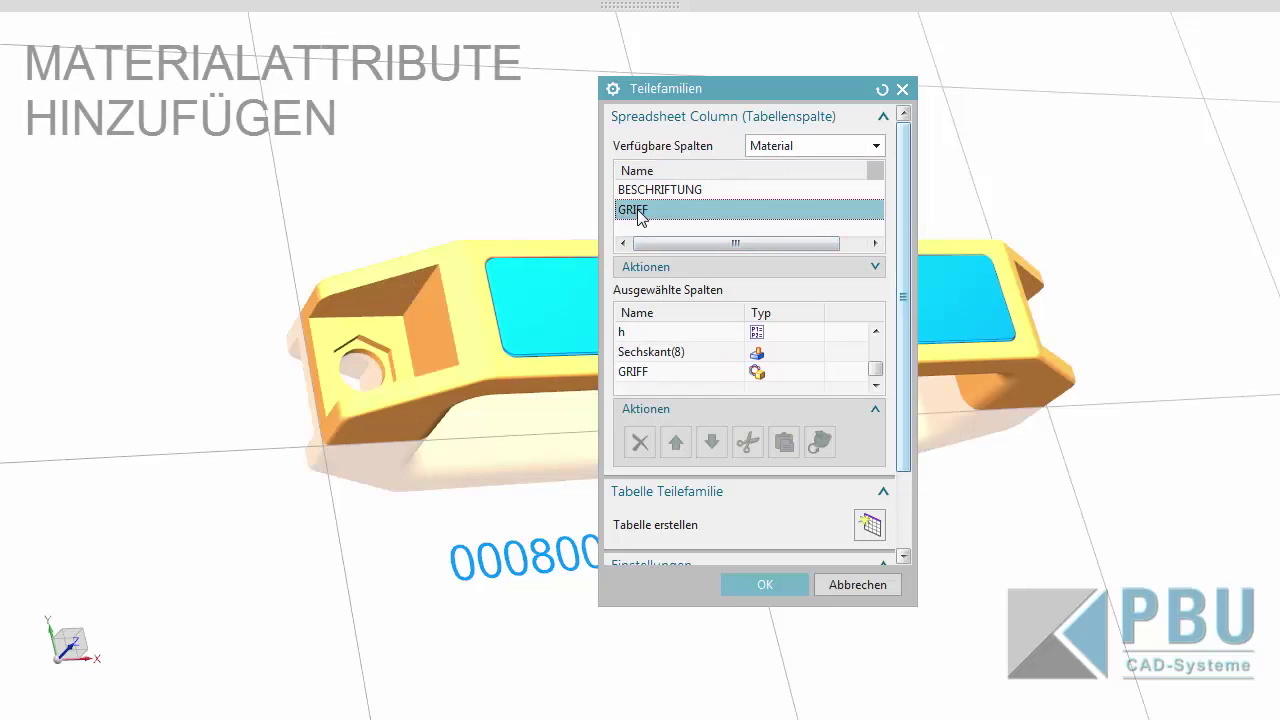
{"action": "left_click_drag", "start_coordinate": [800, 101], "coordinate": [421, 105]}
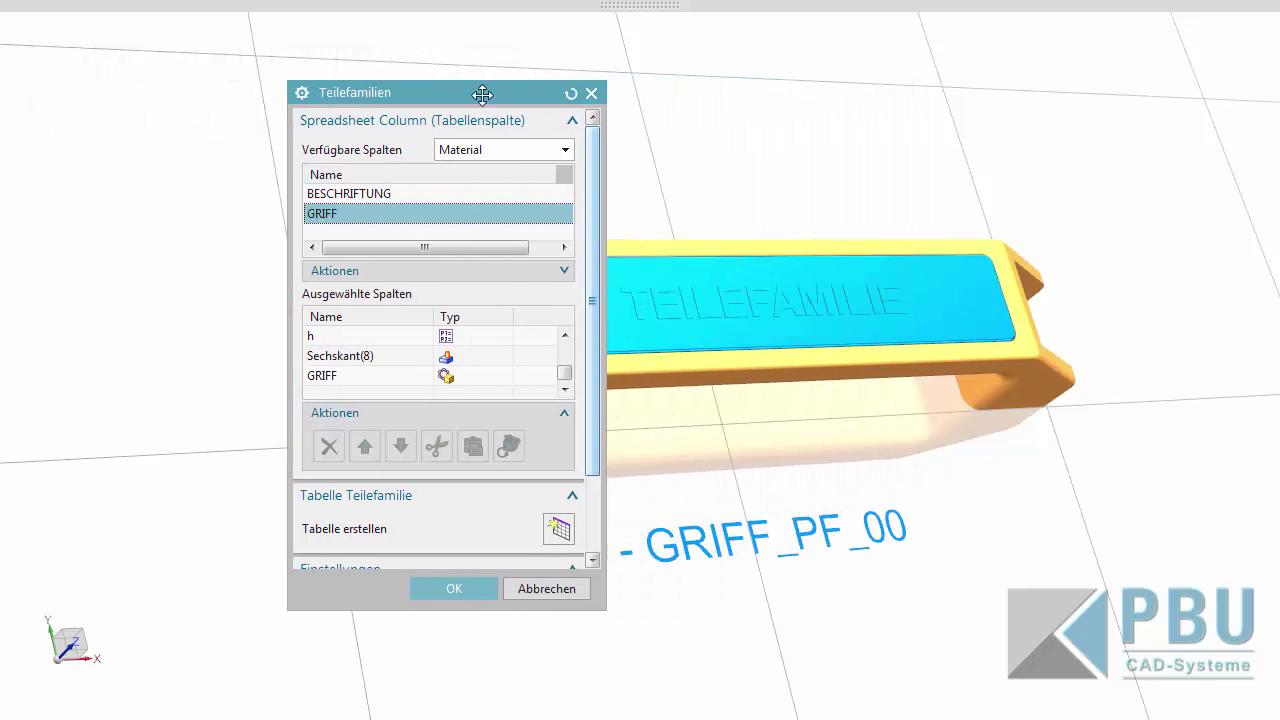
Add the kundenbeschriftung expression as a family table column.
{"action": "left_click", "coordinate": [420, 150]}
{"action": "left_click", "coordinate": [417, 170]}
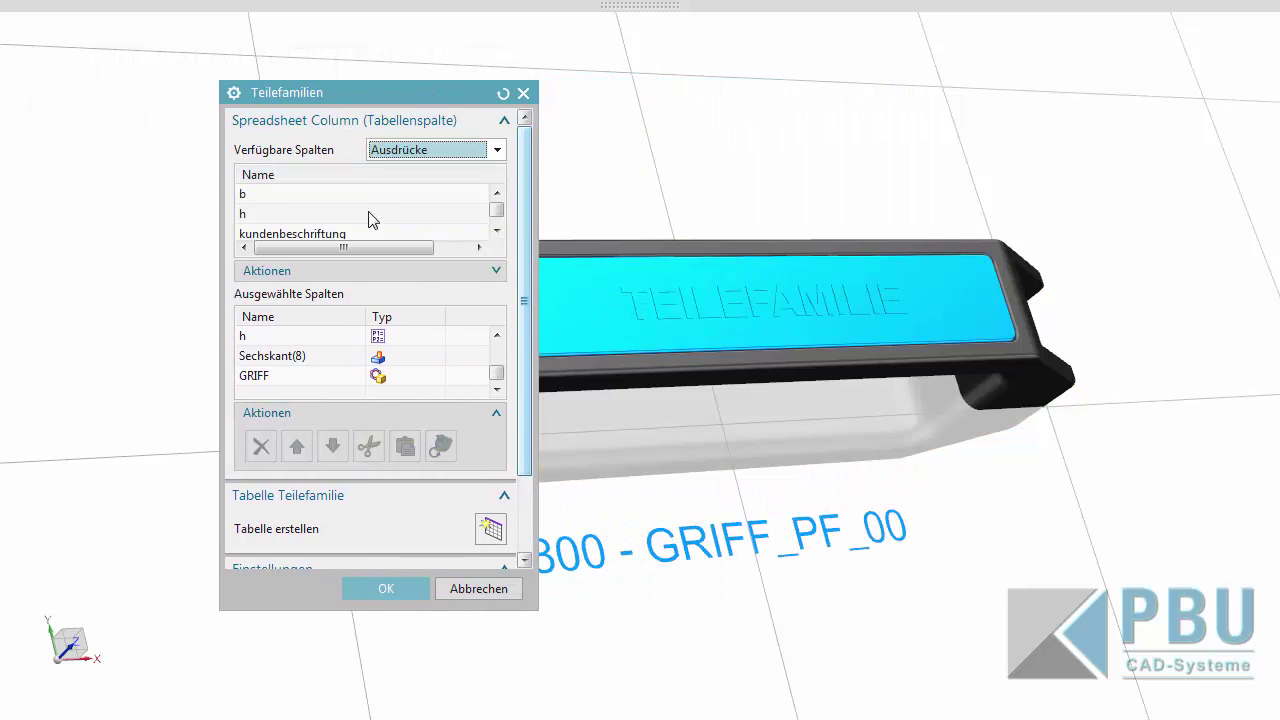
{"action": "left_click", "coordinate": [338, 235]}
{"action": "double_click", "coordinate": [340, 236]}
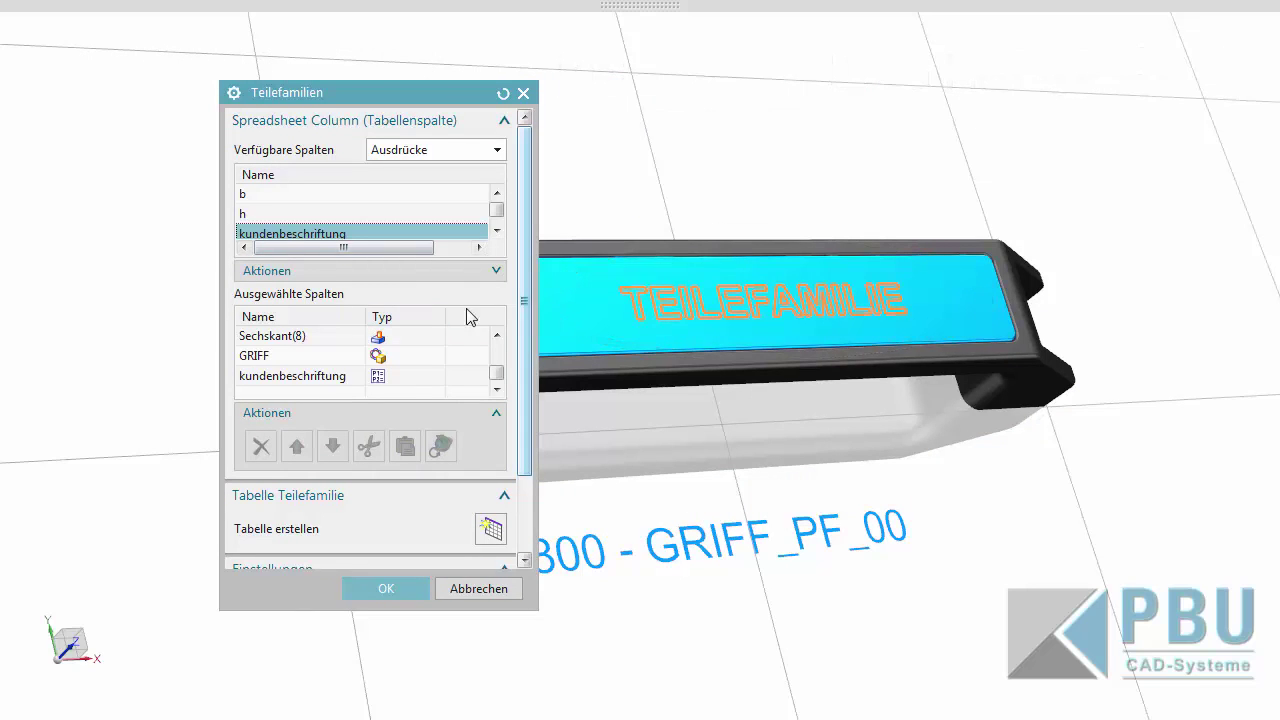
{"action": "left_click_drag", "start_coordinate": [527, 307], "coordinate": [527, 405]}
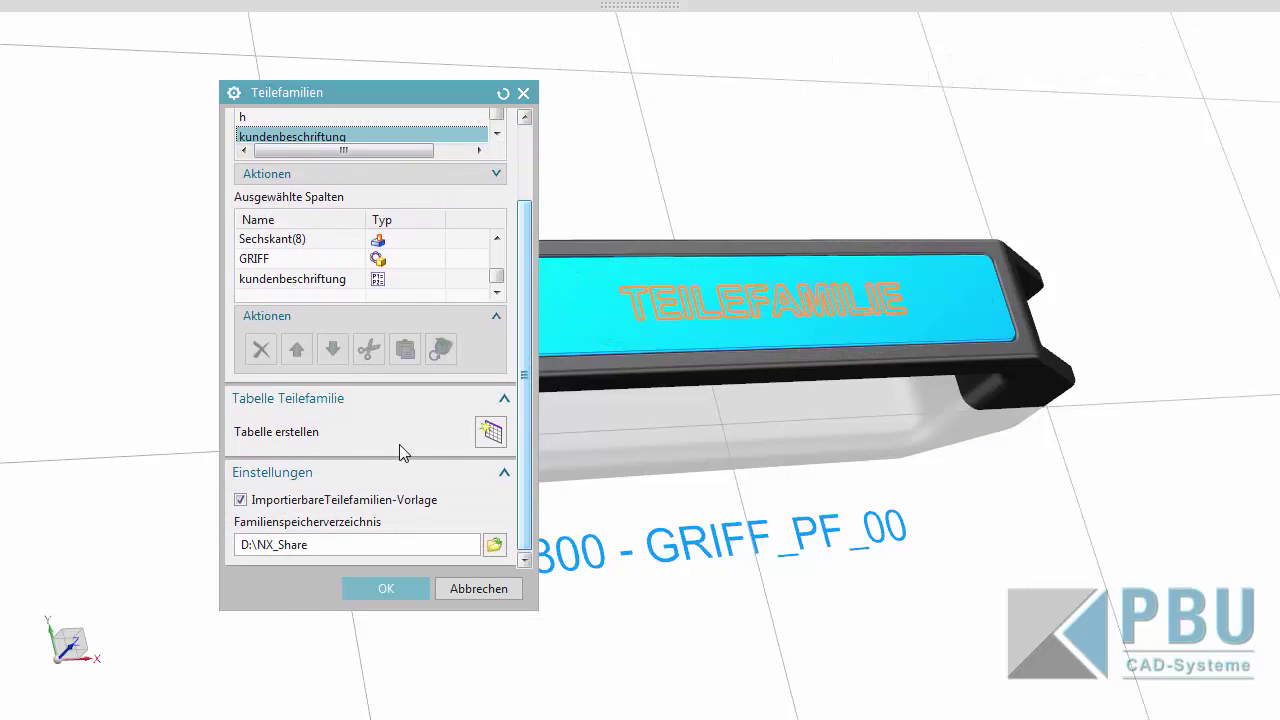
Set the family storage directory to the NX_Teilefamilien folder.
{"action": "left_click", "coordinate": [493, 544]}
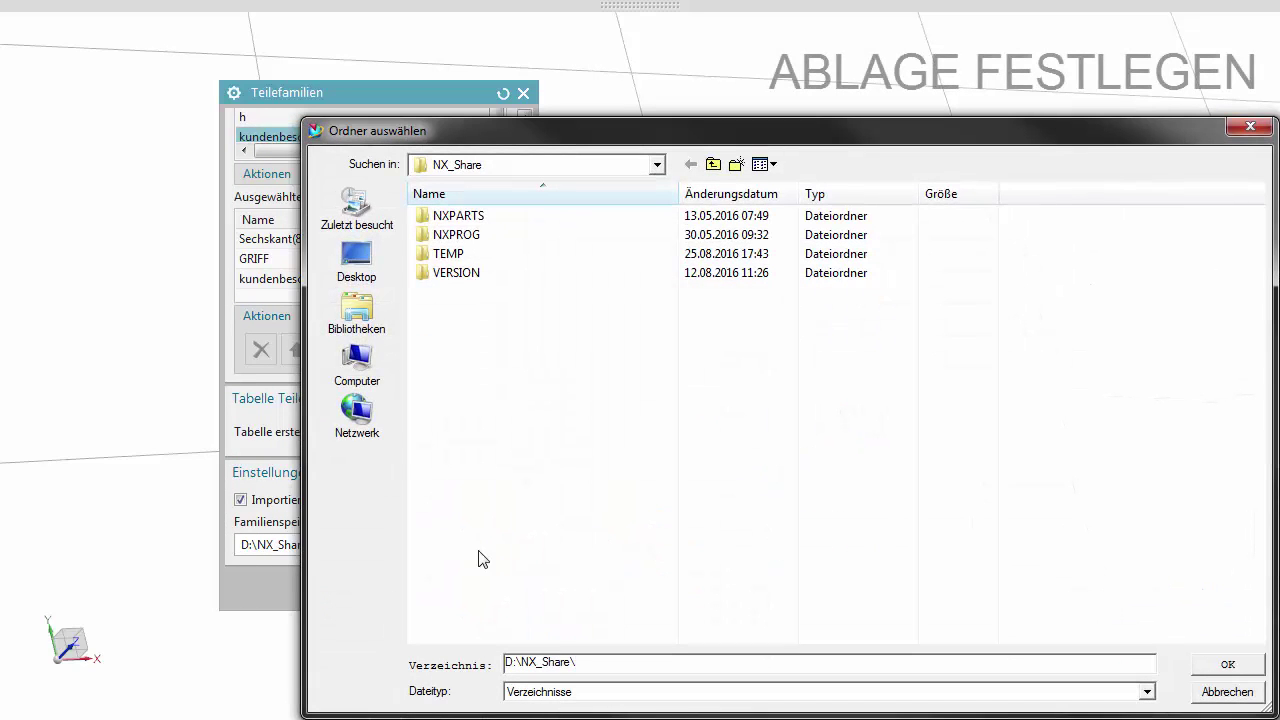
{"action": "left_click_drag", "start_coordinate": [581, 662], "coordinate": [472, 665]}
{"action": "type", "text": "E:\\Marketing\\Tutorial\\NX_Teilefamilien\\CAD_Daten"}
{"action": "left_click", "coordinate": [1228, 664]}
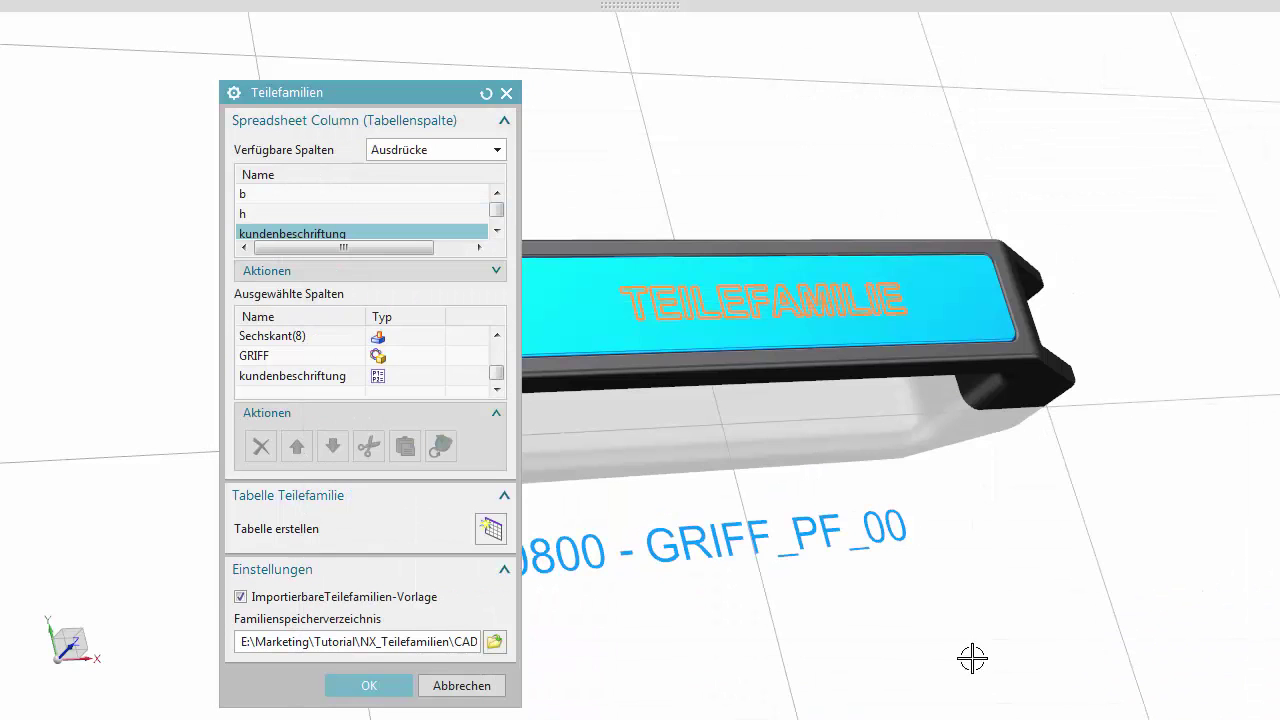
Create the family table and maximize the Excel workbook.
{"action": "left_click", "coordinate": [489, 529]}
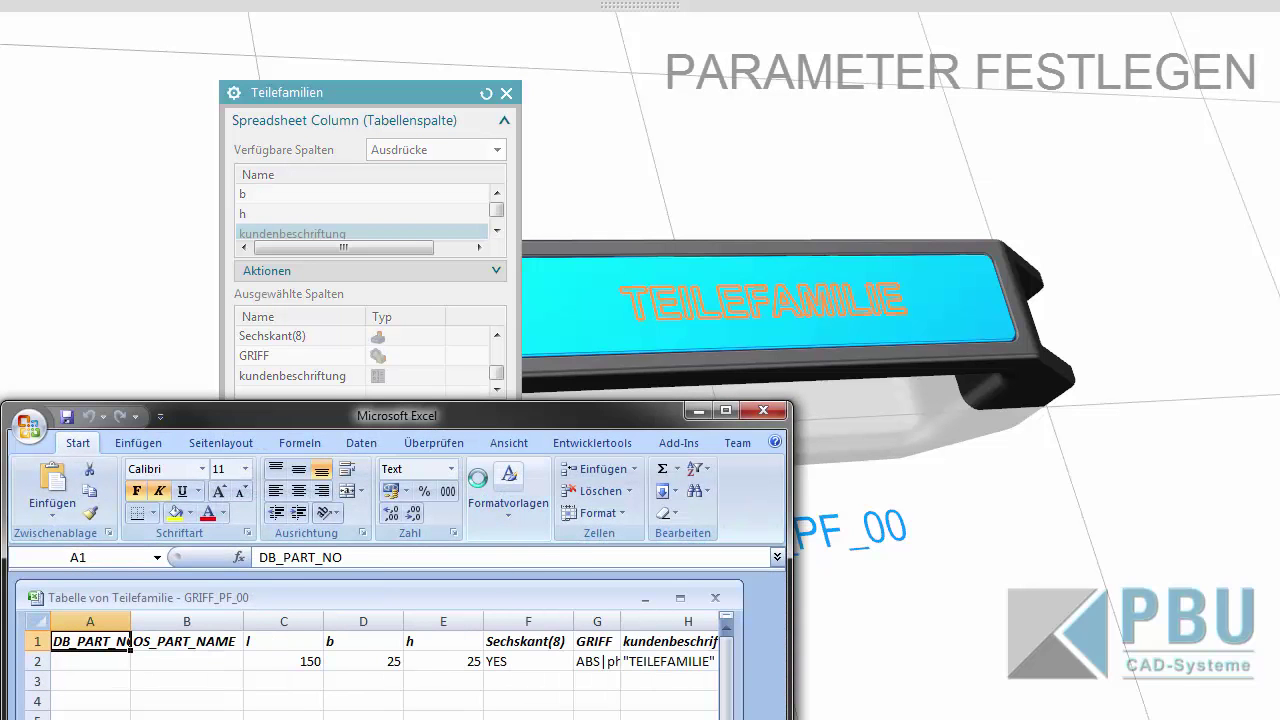
{"action": "left_click", "coordinate": [714, 597]}
{"action": "left_click", "coordinate": [725, 410]}
{"action": "left_click", "coordinate": [103, 234]}
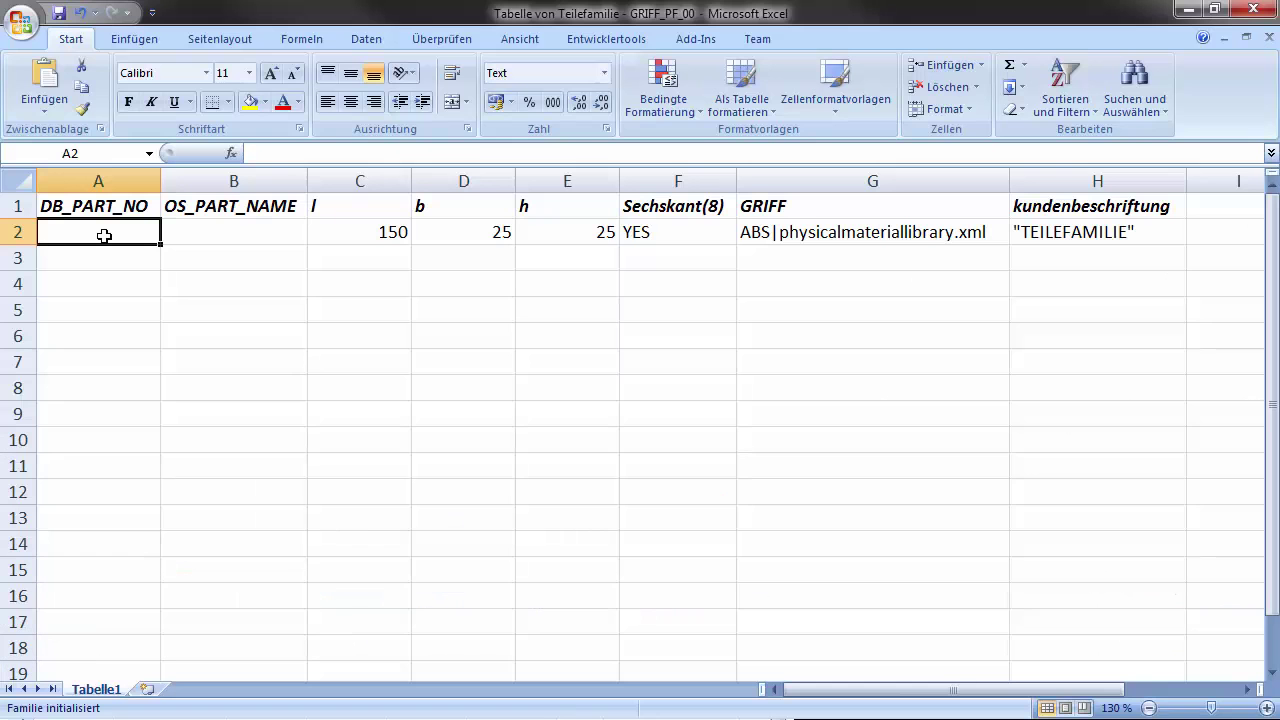
Fill the first member row: part number, GRIFF_PF_01 name, length 80, width 20, Sechskant N.
{"action": "type", "text": "000801"}
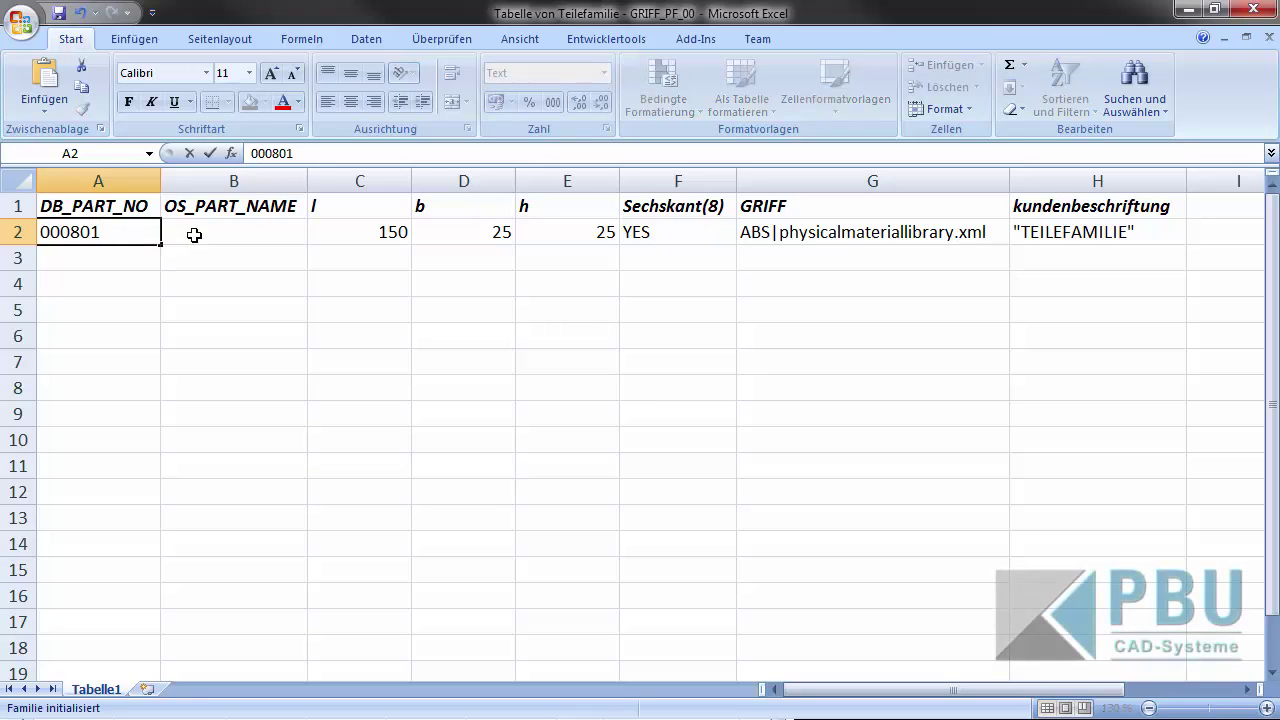
{"action": "left_click", "coordinate": [200, 234]}
{"action": "type", "text": "GRIFF_PF"}
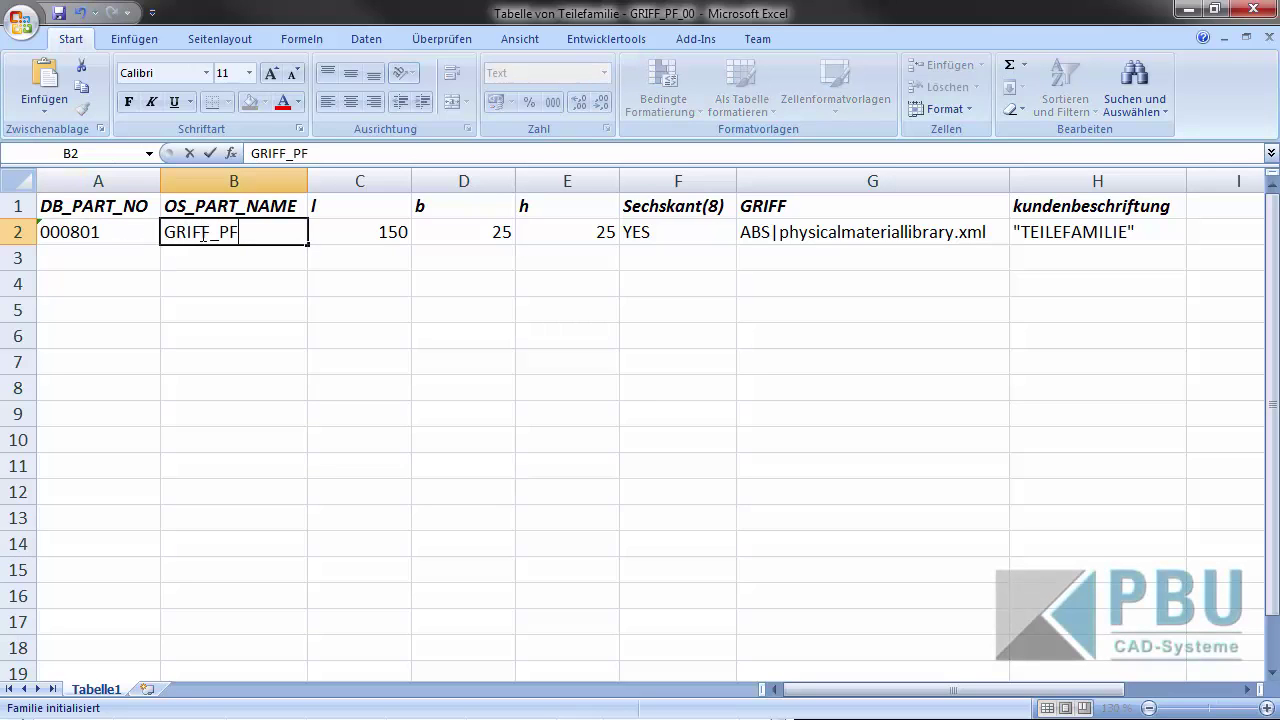
{"action": "type", "text": "_01"}
{"action": "left_click", "coordinate": [370, 231]}
{"action": "type", "text": "80"}
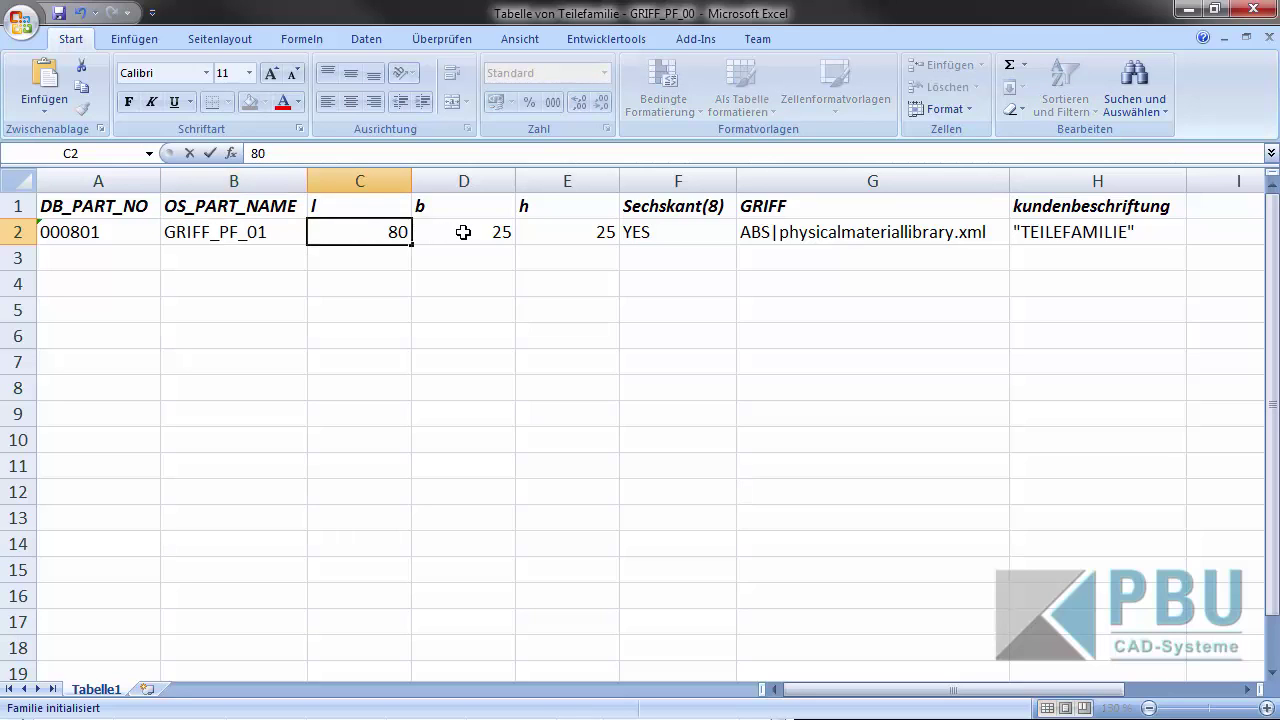
{"action": "left_click", "coordinate": [463, 232]}
{"action": "type", "text": "20"}
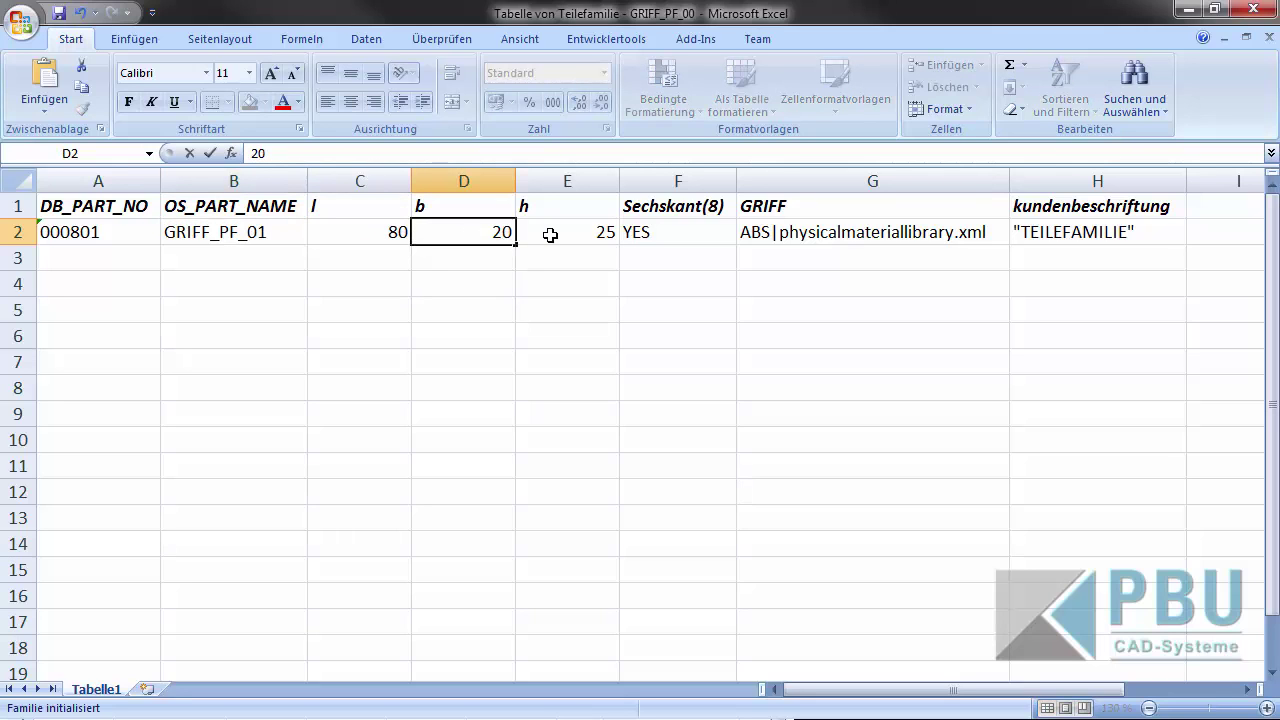
{"action": "left_click", "coordinate": [550, 235]}
{"action": "left_click", "coordinate": [646, 231]}
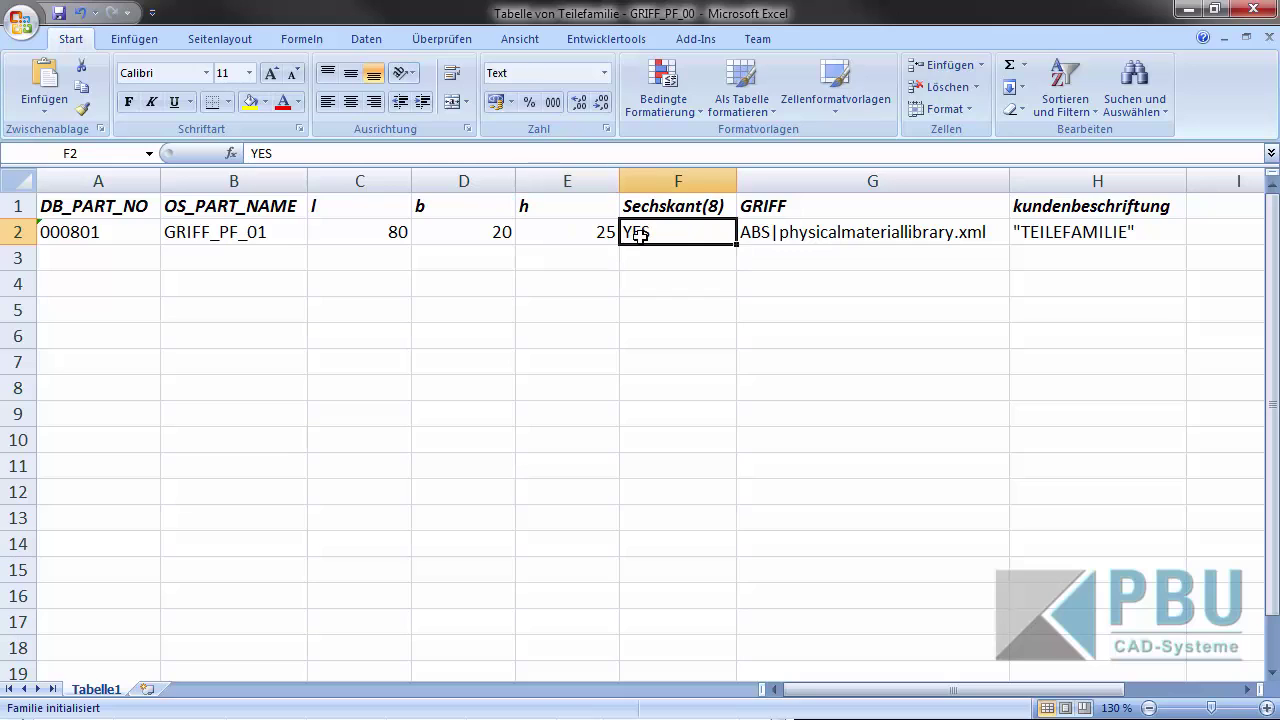
{"action": "type", "text": "NO"}
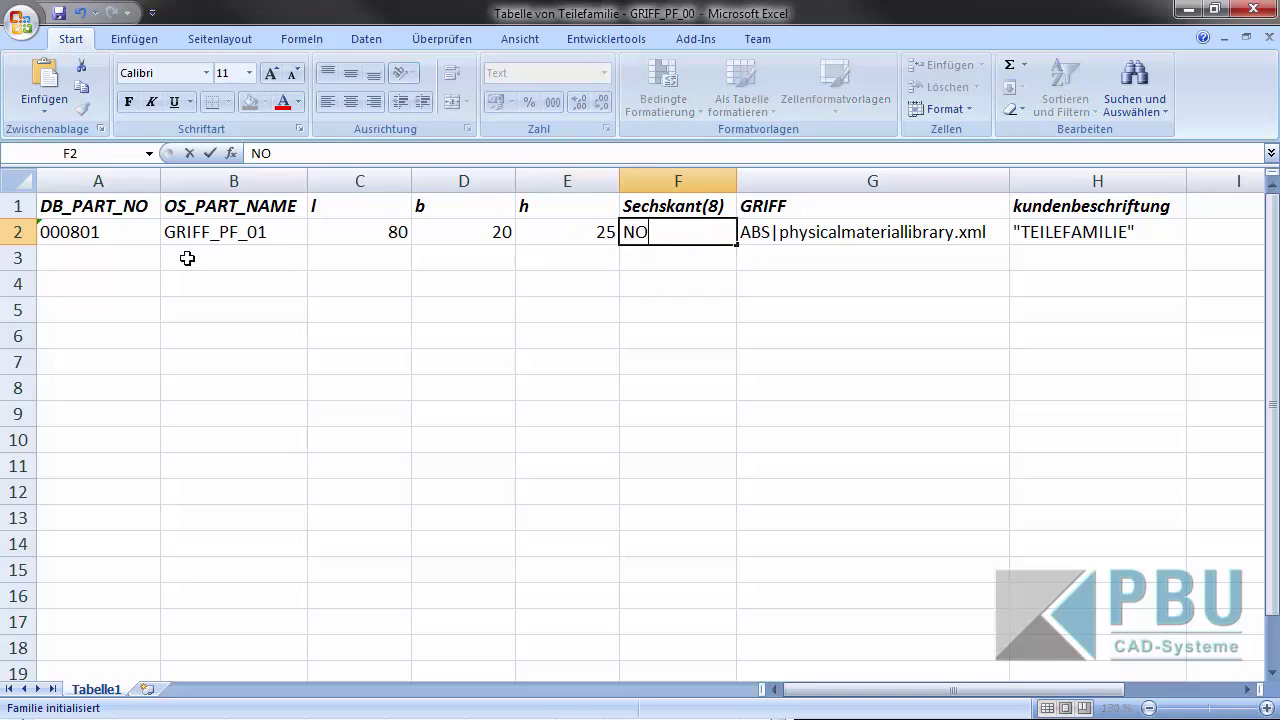
Copy the first row down to rows 3–5 and set their lengths to 100, 120 and 140.
{"action": "mouse_move", "coordinate": [103, 234]}
{"action": "left_mouse_down"}
{"action": "mouse_move", "coordinate": [1175, 234]}
{"action": "mouse_move", "coordinate": [1187, 318]}
{"action": "left_mouse_up"}
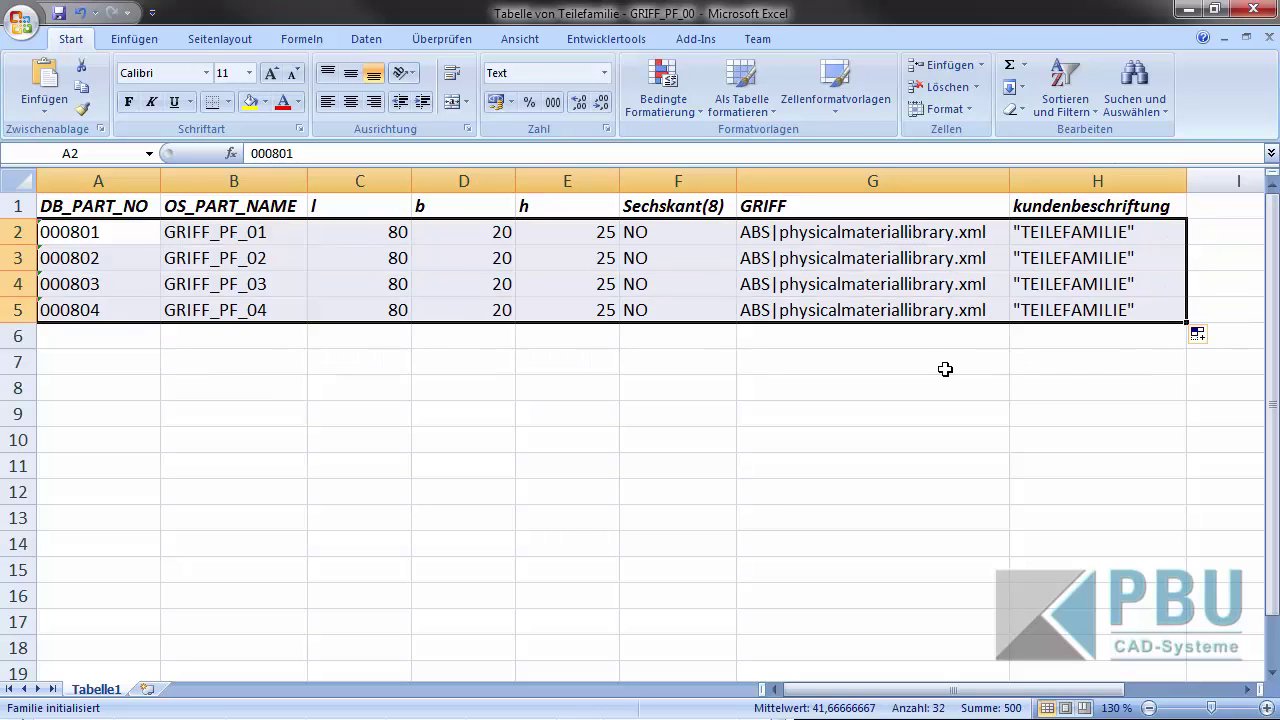
{"action": "left_click", "coordinate": [374, 262]}
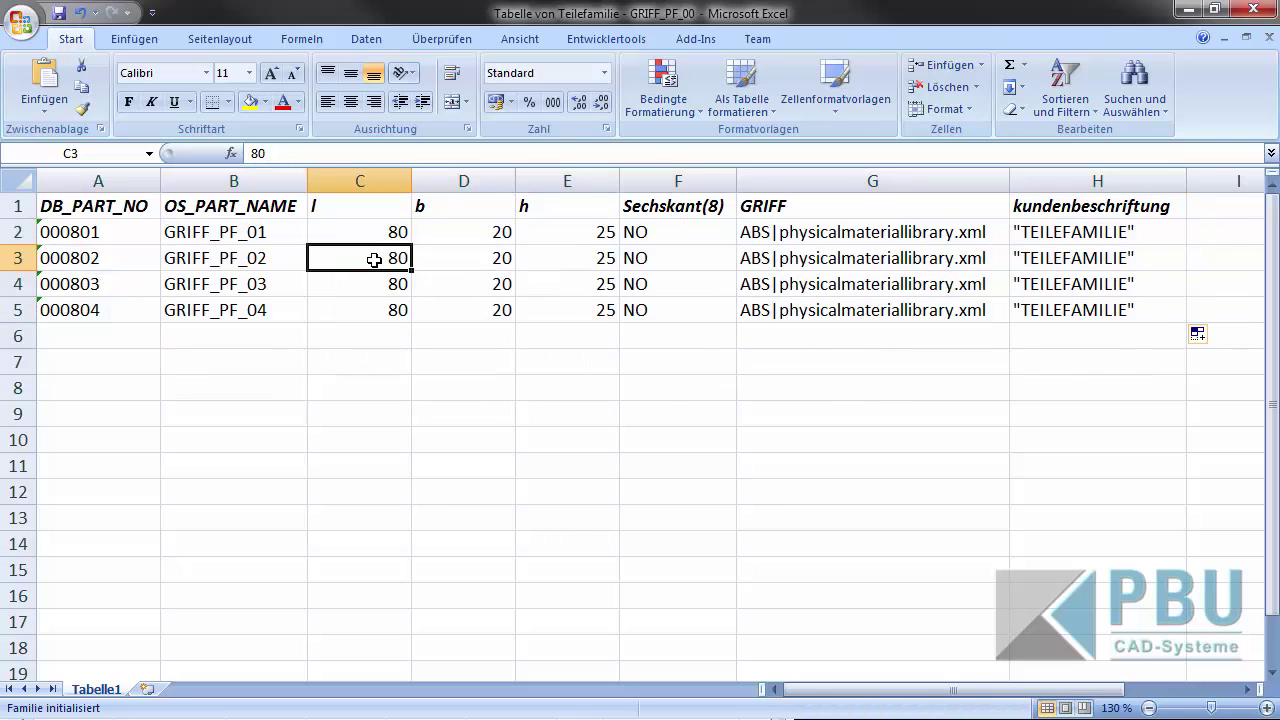
{"action": "type", "text": "100"}
{"action": "left_click", "coordinate": [374, 285]}
{"action": "type", "text": "120"}
{"action": "left_click", "coordinate": [379, 304]}
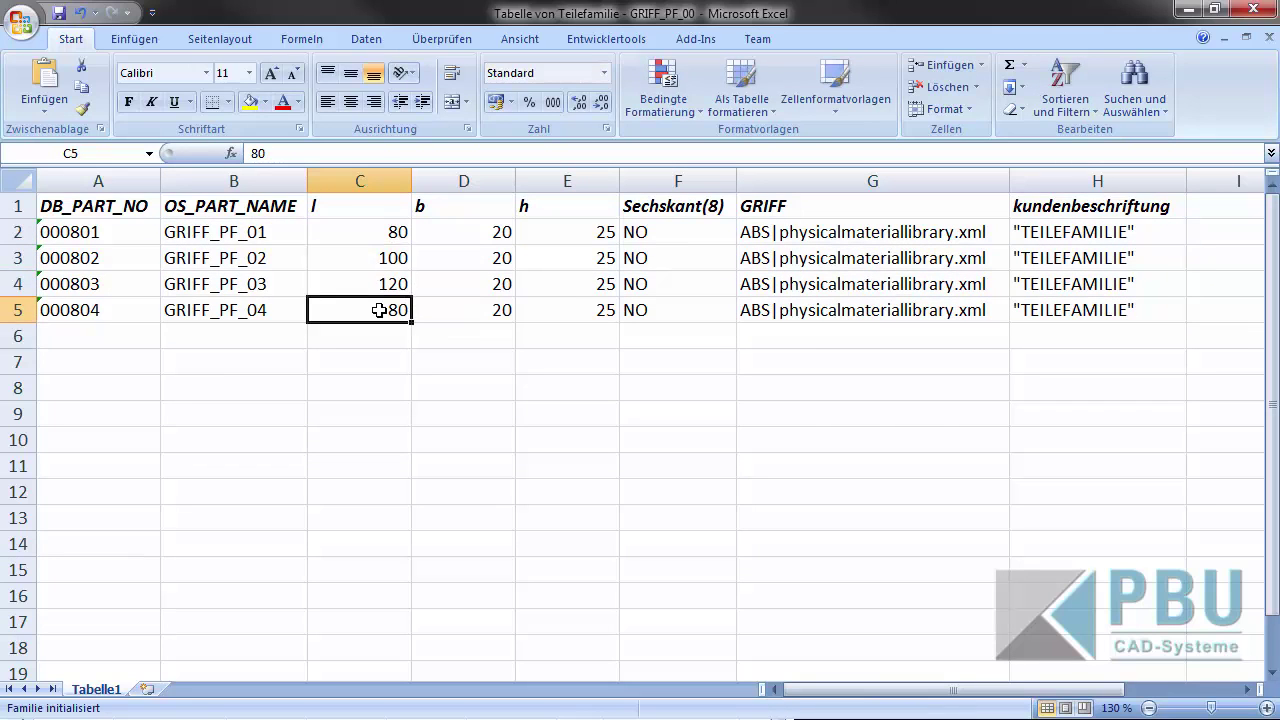
{"action": "type", "text": "140"}
{"action": "left_click", "coordinate": [502, 260]}
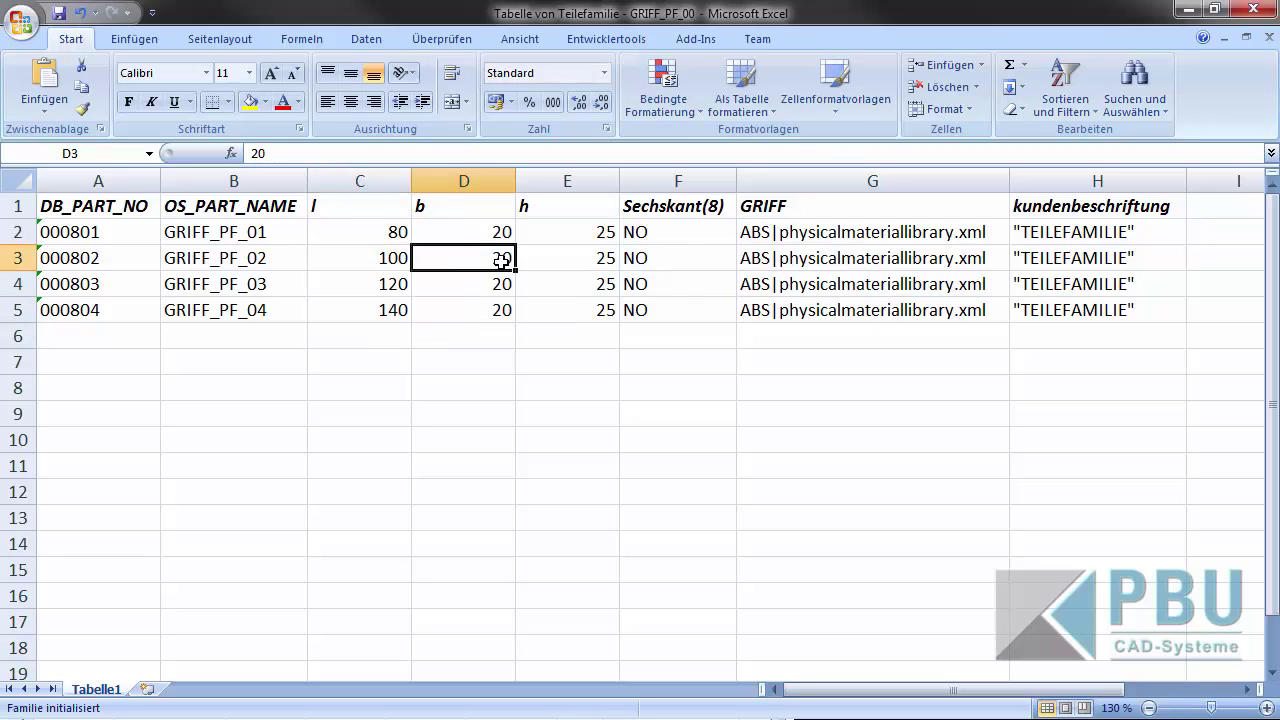
Enter the customer labels PBU, AFU, SIEMENS and NX for the four members.
{"action": "left_click", "coordinate": [572, 263]}
{"action": "type", "text": "\"PBU\""}
{"action": "key", "text": "Return"}
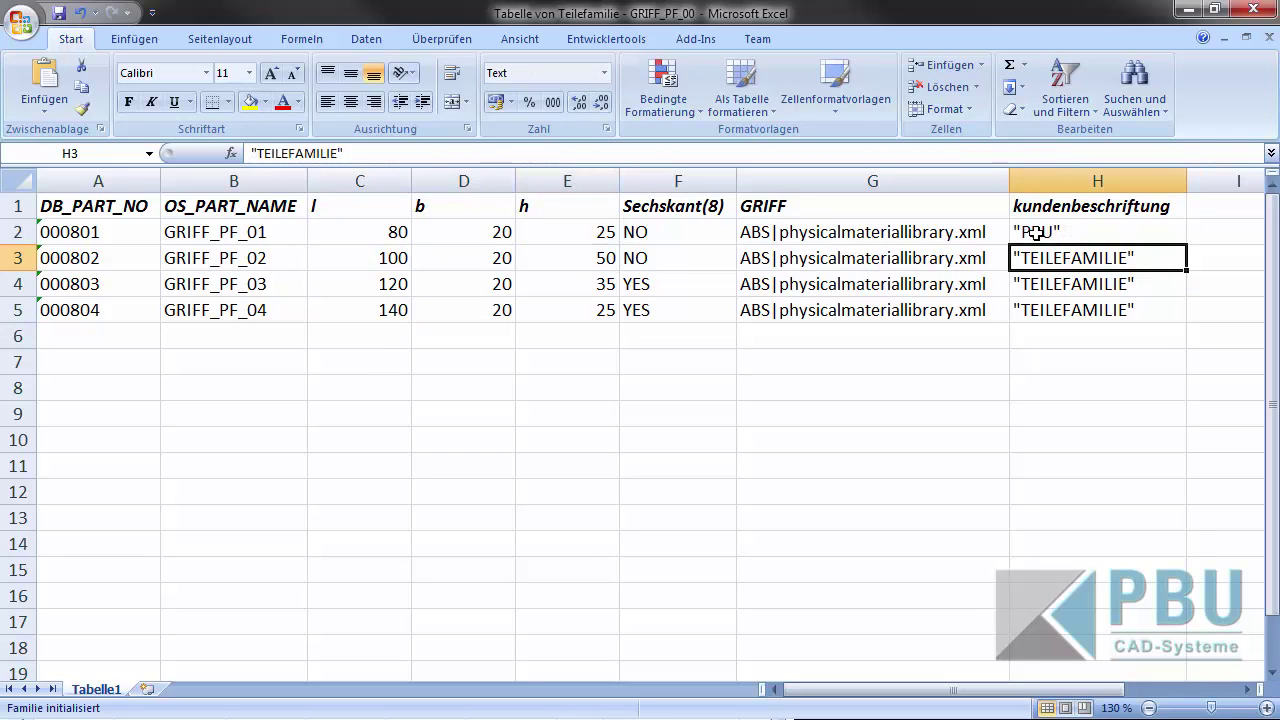
{"action": "type", "text": "\"AFU"}
{"action": "key", "text": "Return"}
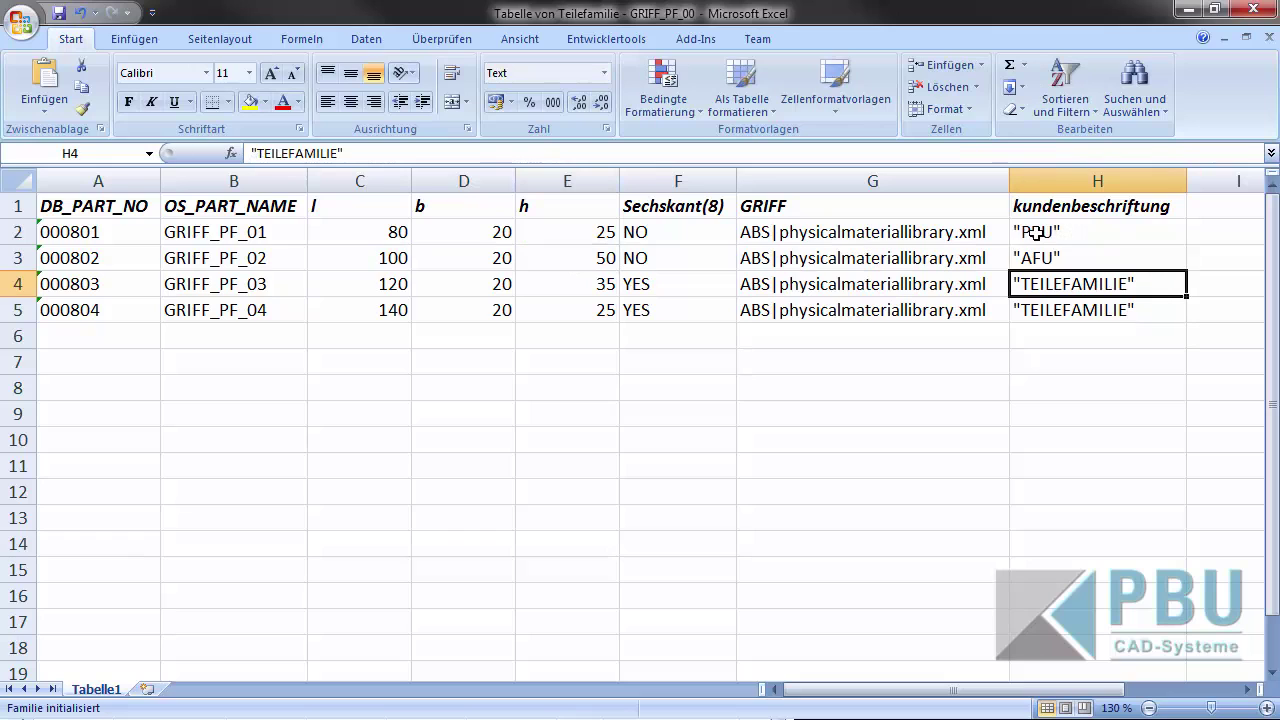
{"action": "type", "text": "\"SIEMENS\""}
{"action": "key", "text": "Return"}
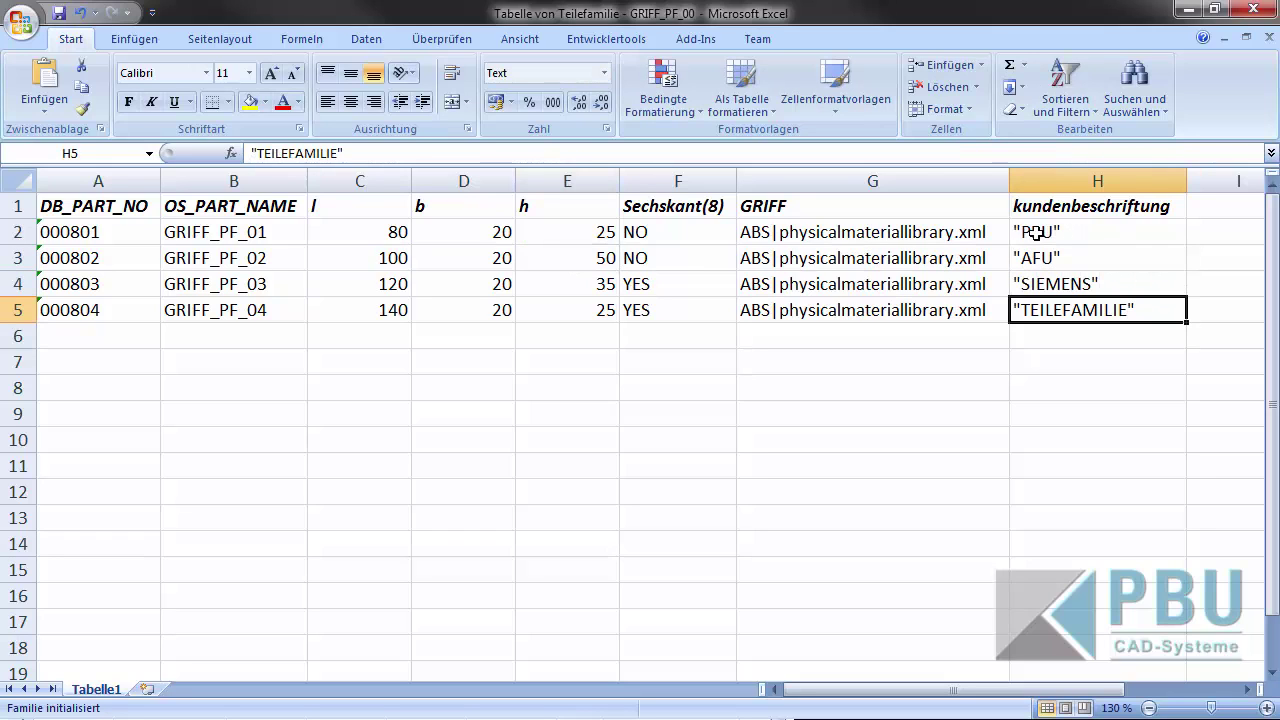
{"action": "type", "text": "\"NX"}
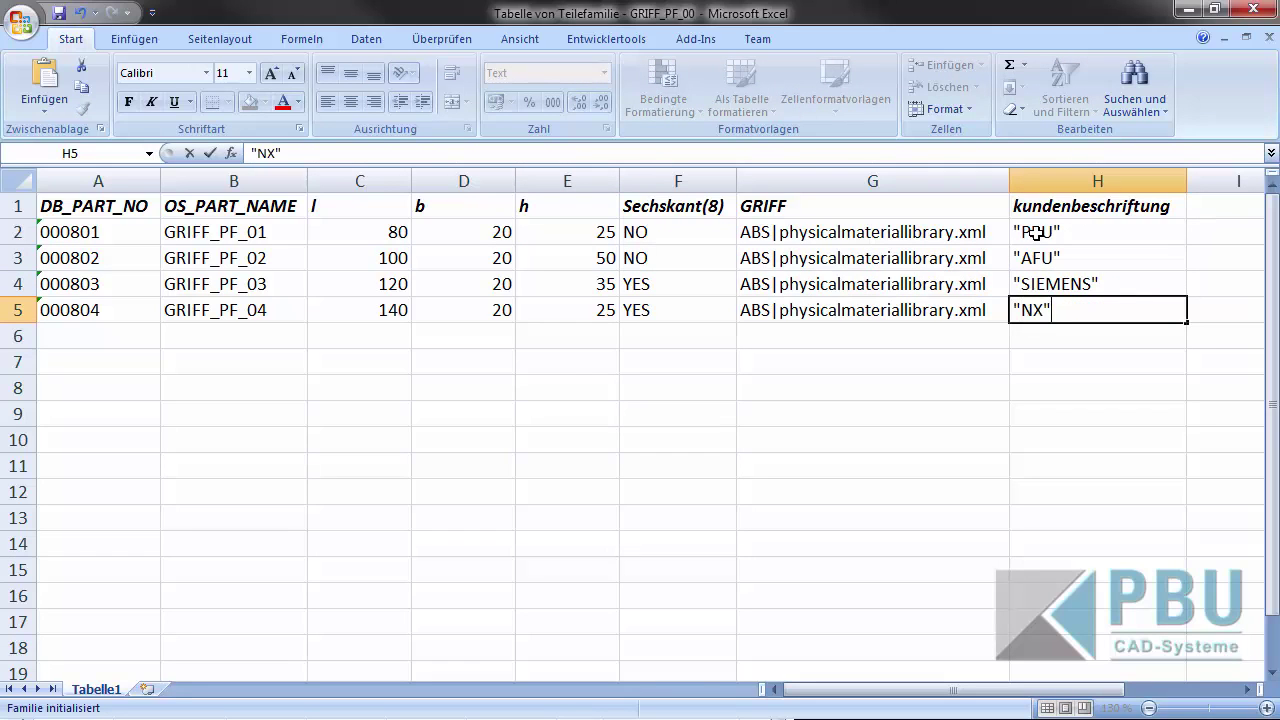
{"action": "left_click", "coordinate": [563, 370]}
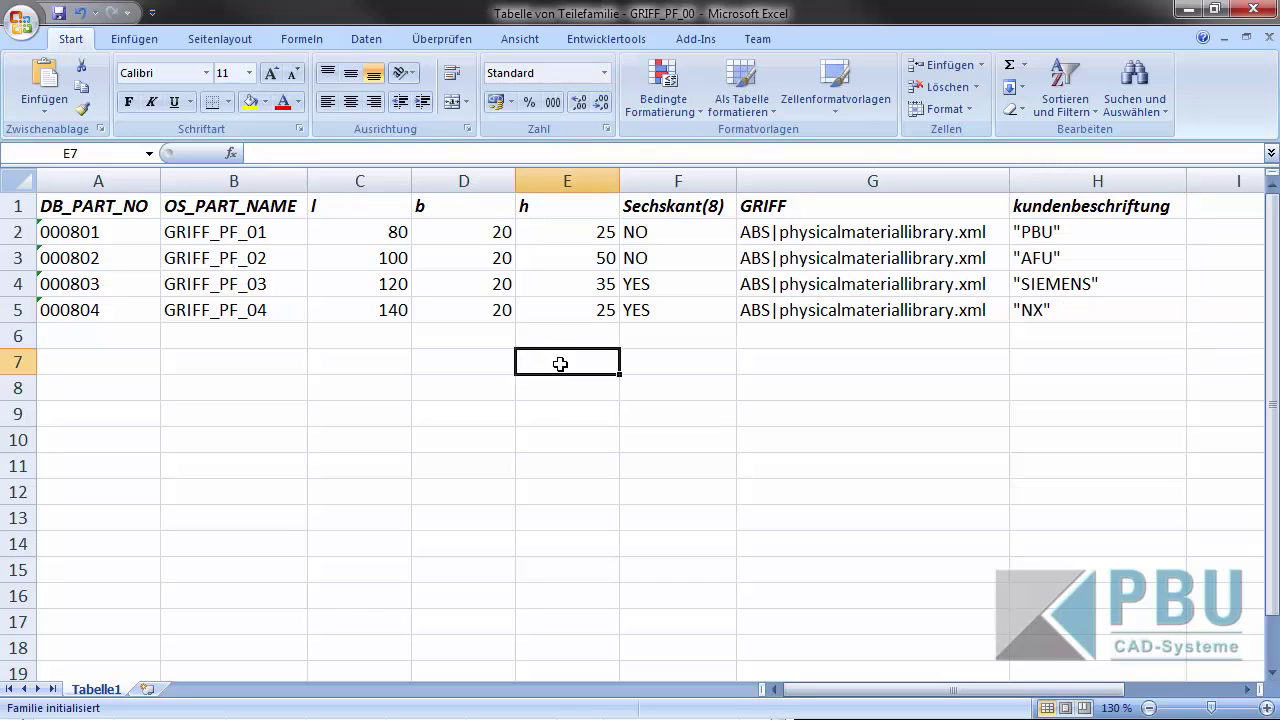
{"action": "left_click", "coordinate": [696, 39]}
Select member rows 2–5 and run Teile erzeugen from the Teilefamilie add-in menu.
{"action": "left_click", "coordinate": [94, 66]}
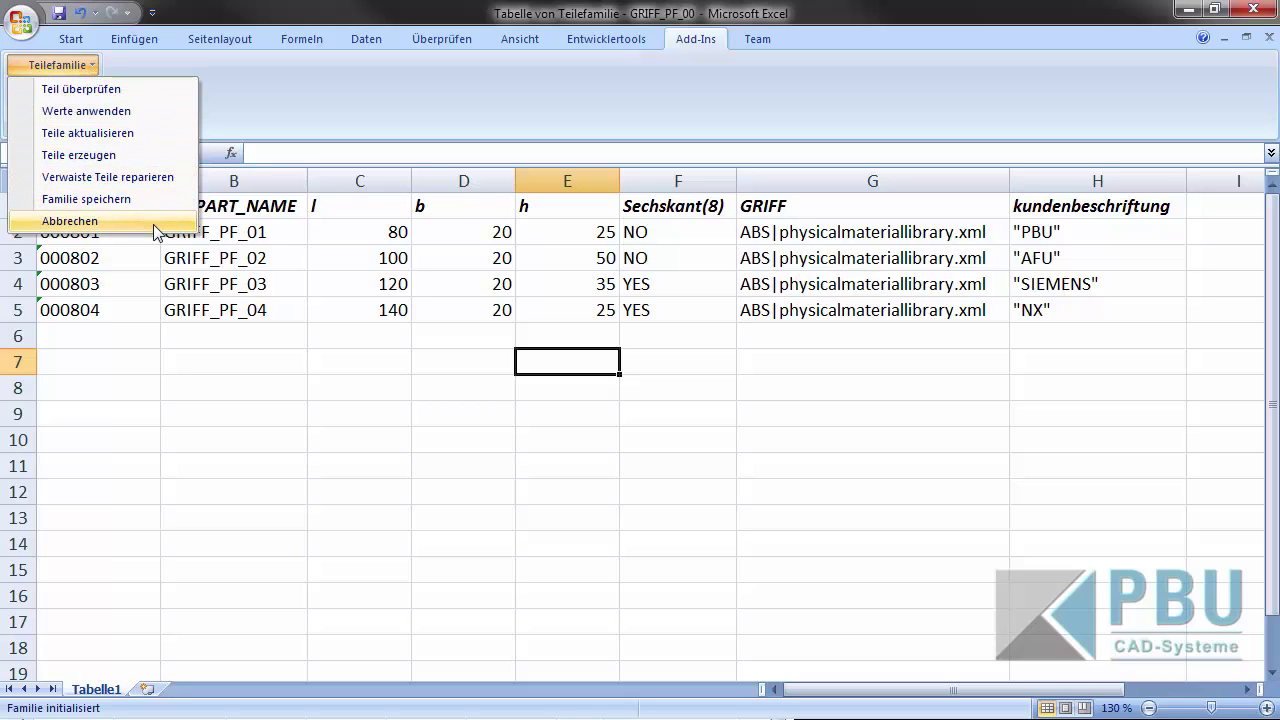
{"action": "left_click", "coordinate": [131, 355]}
{"action": "left_click_drag", "start_coordinate": [18, 231], "coordinate": [20, 310]}
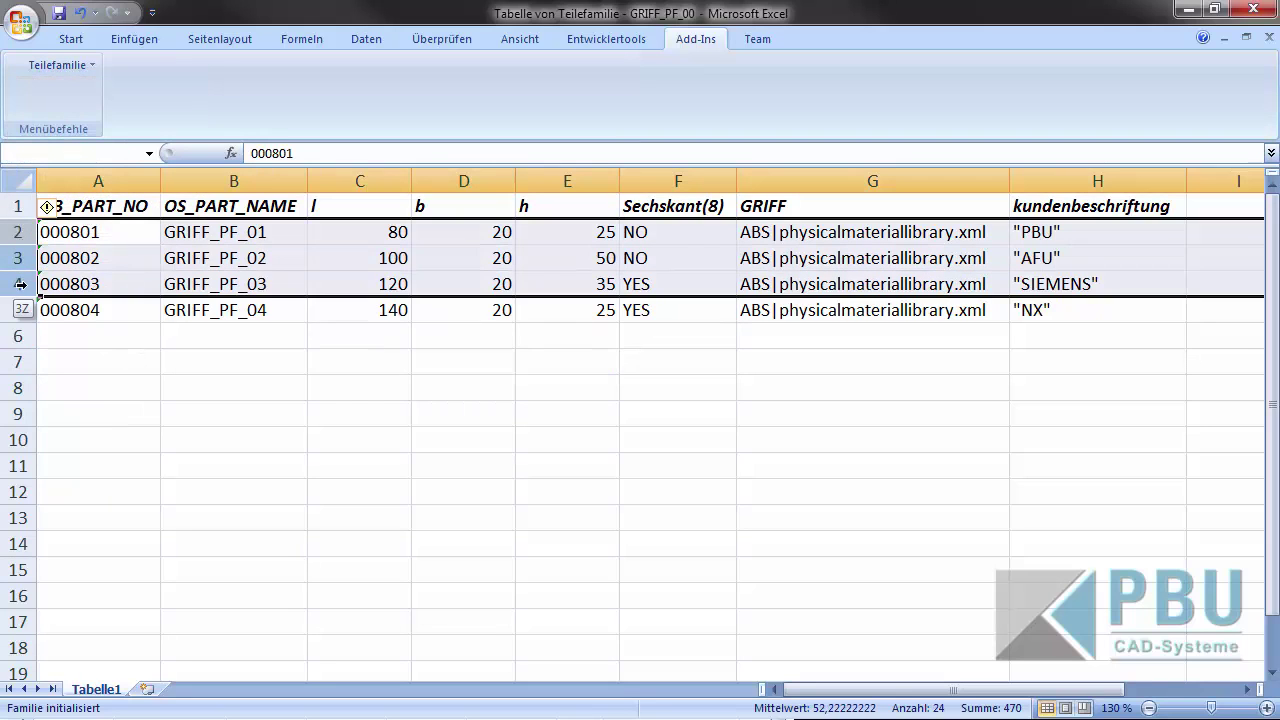
{"action": "left_click", "coordinate": [89, 66]}
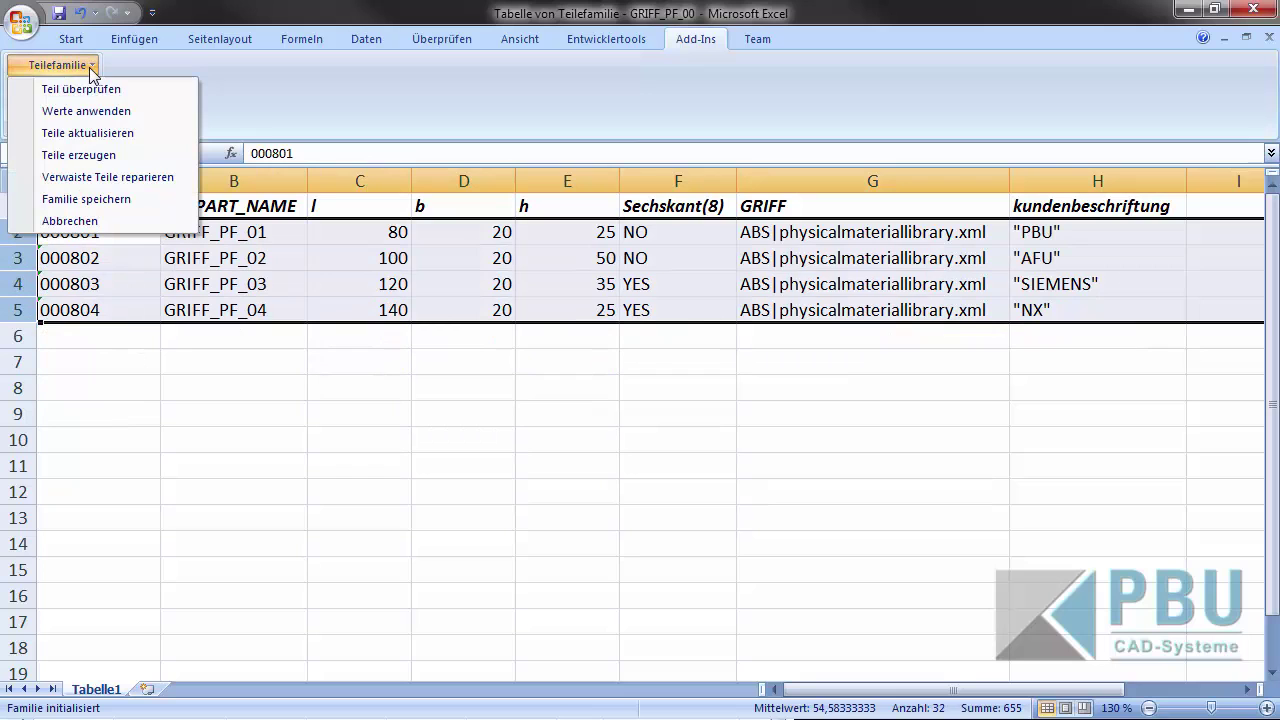
{"action": "left_click", "coordinate": [90, 155]}
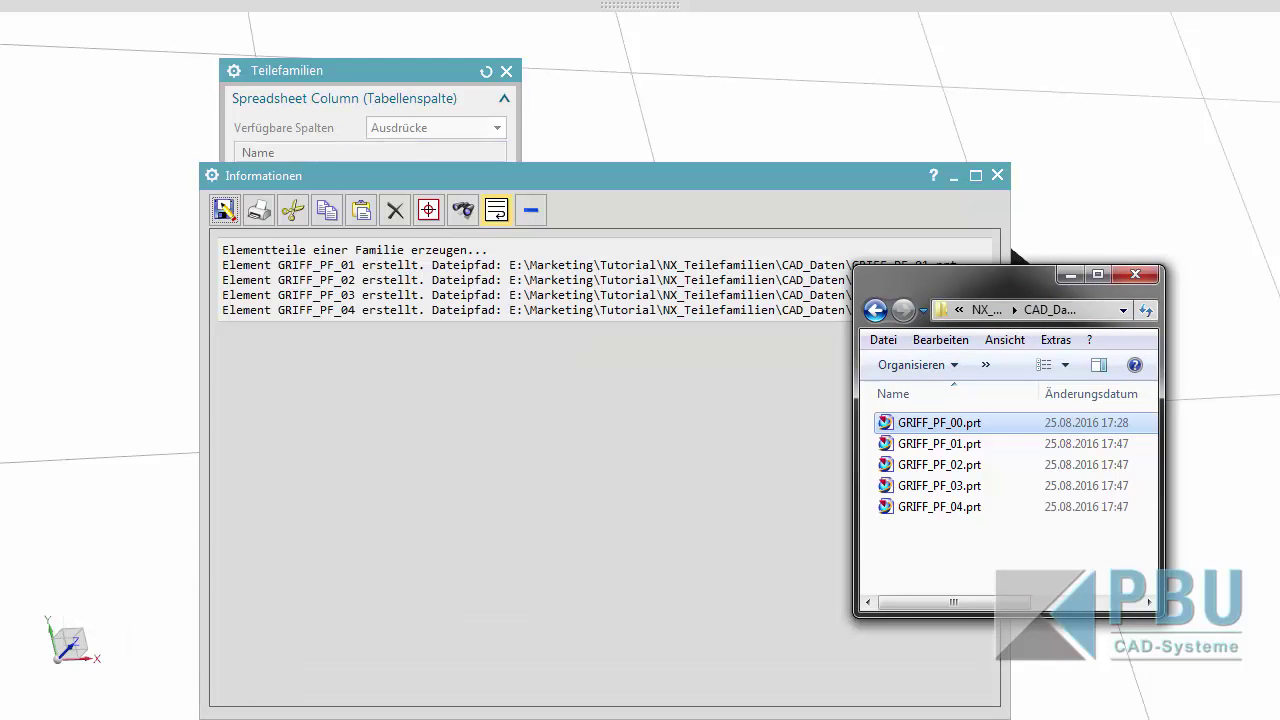
Close the creation report, resume the table, close Excel to save, then confirm with OK.
{"action": "left_click", "coordinate": [996, 176]}
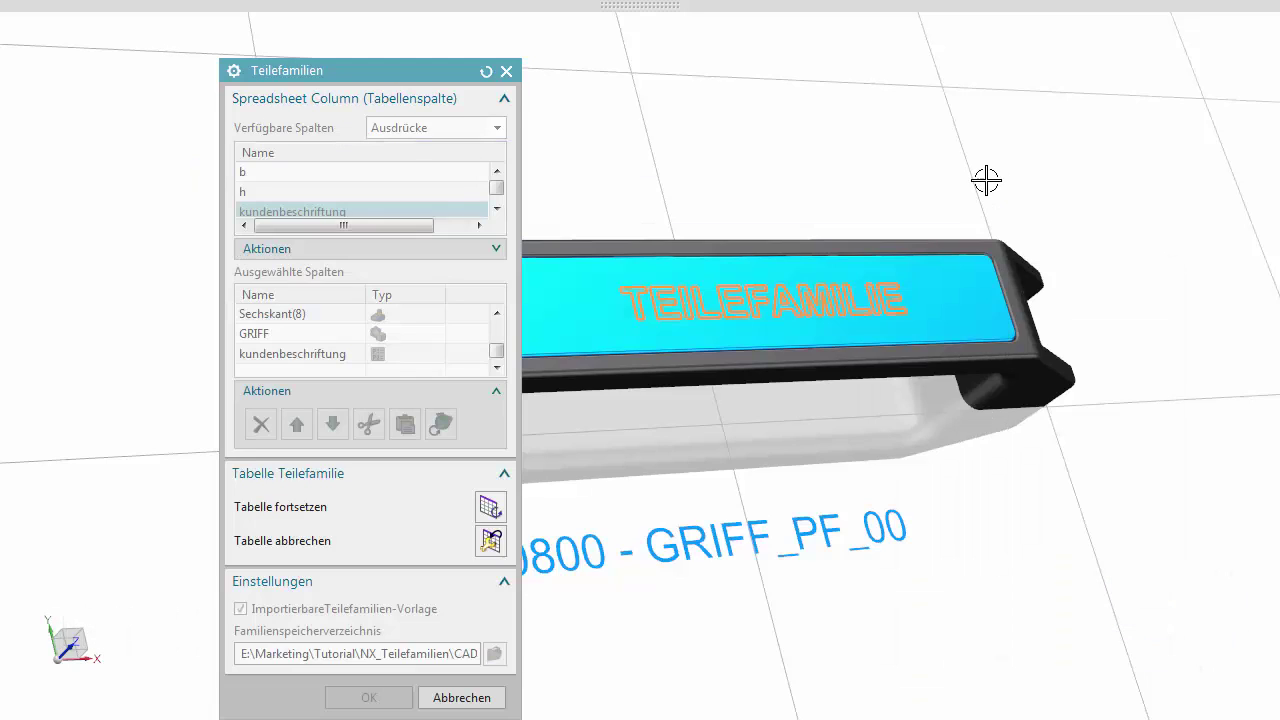
{"action": "left_click", "coordinate": [490, 507]}
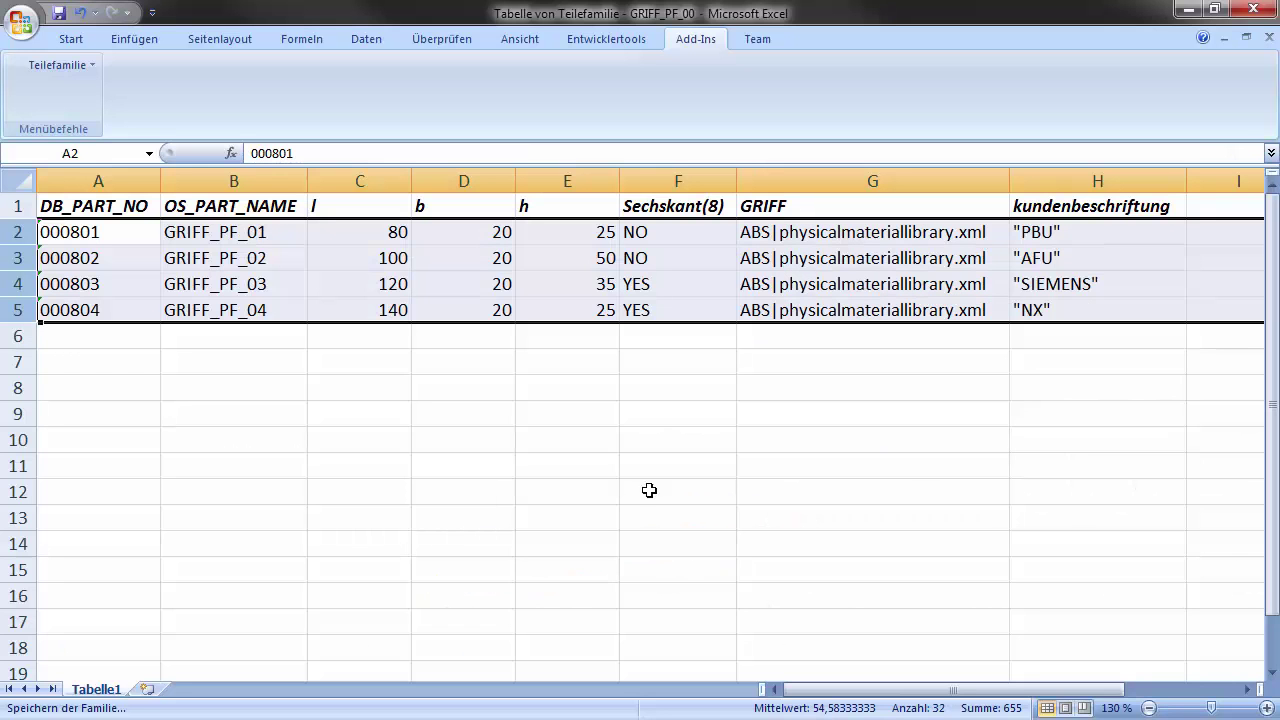
{"action": "left_click", "coordinate": [1250, 10]}
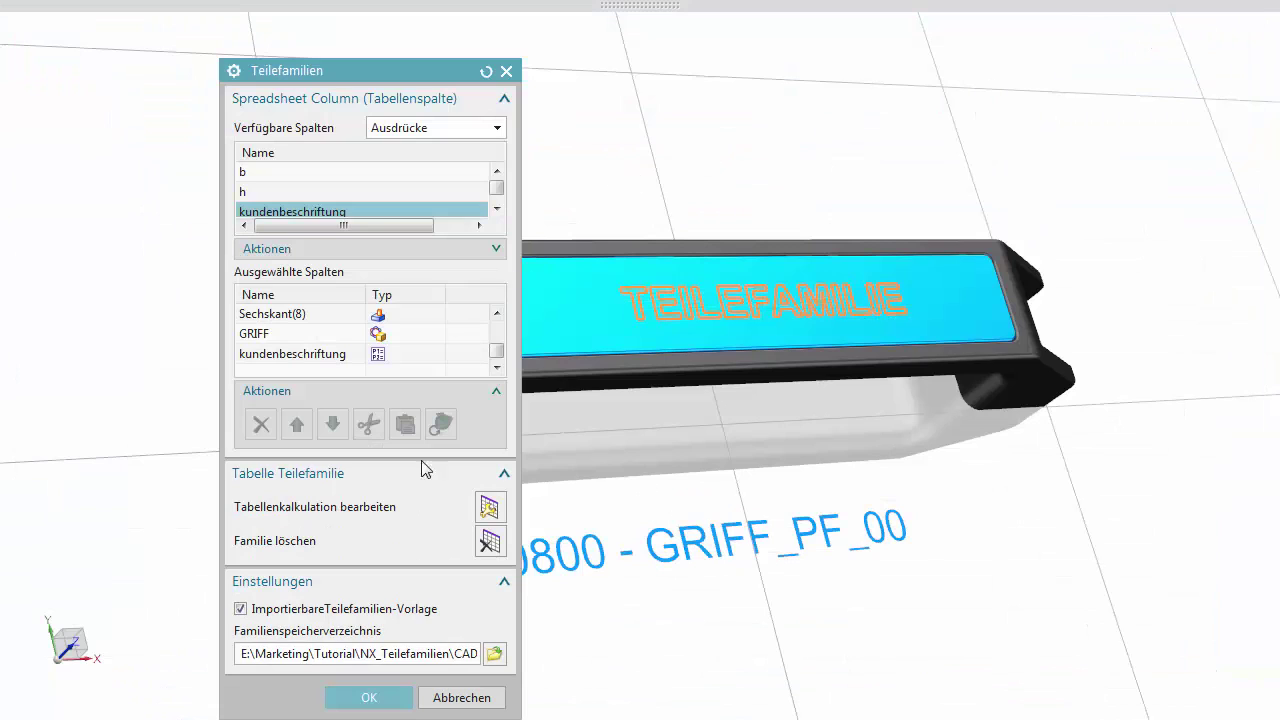
{"action": "left_click", "coordinate": [397, 699]}
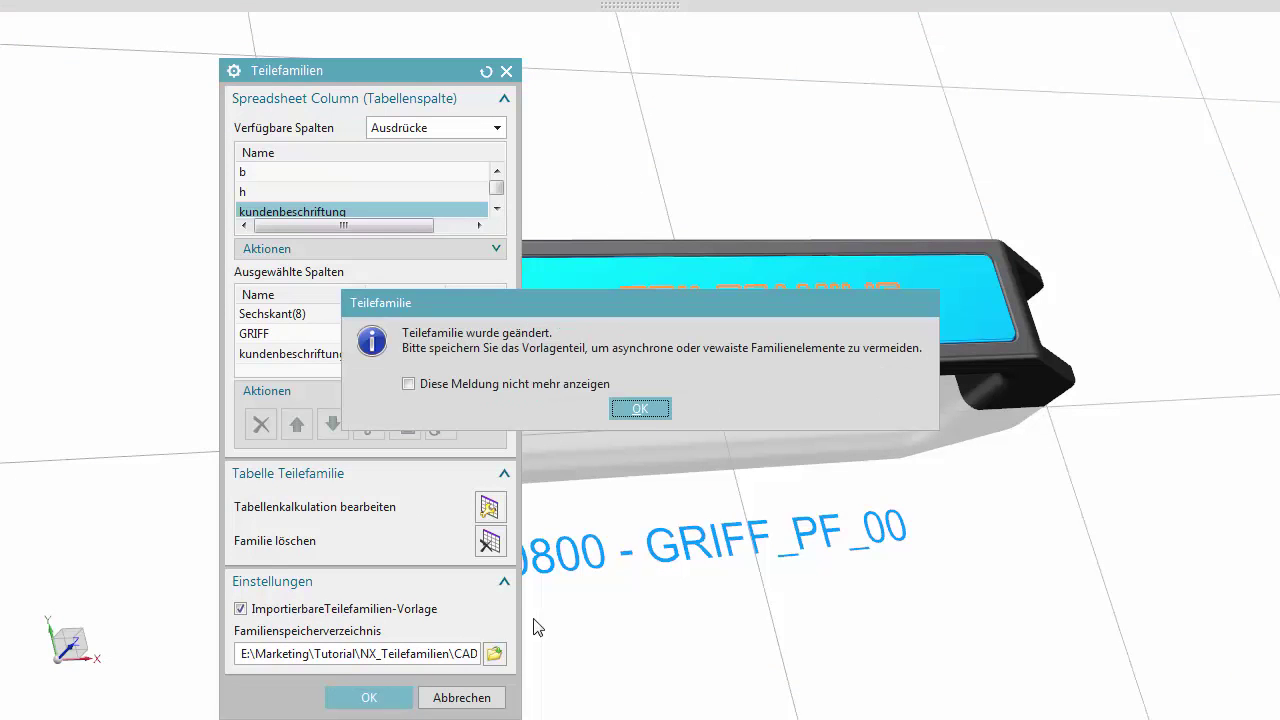
{"action": "left_click", "coordinate": [640, 409]}
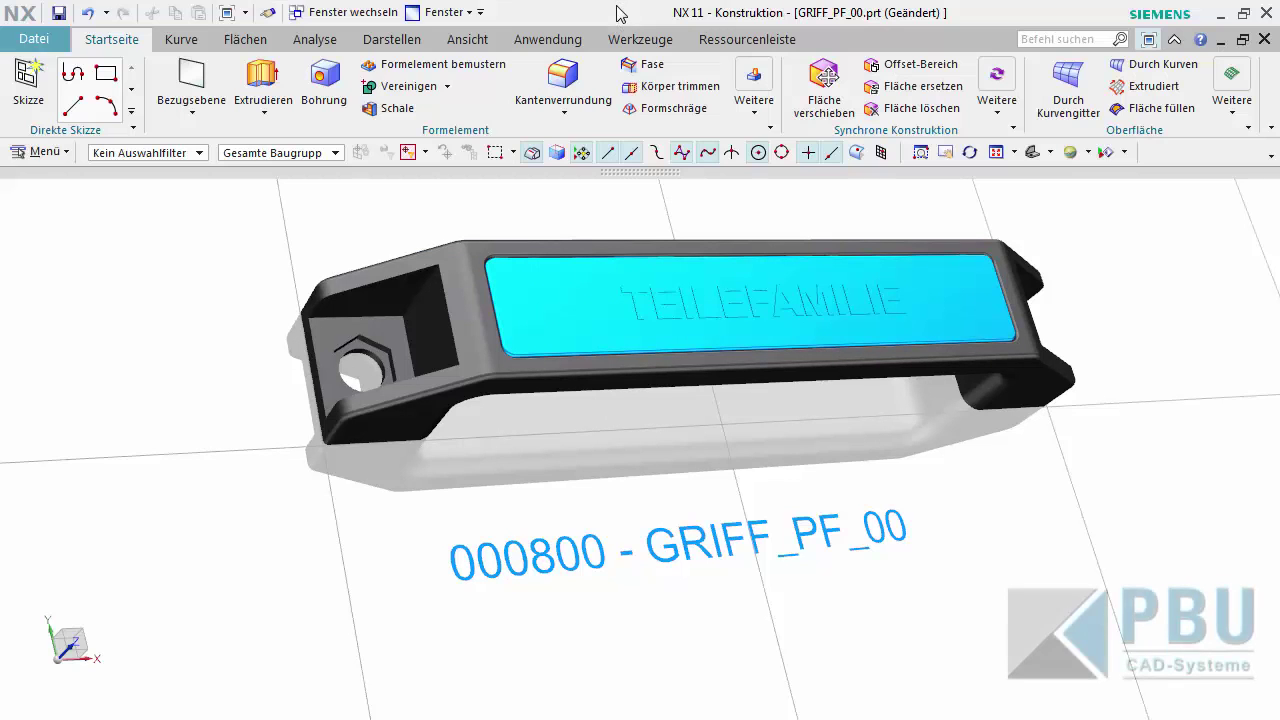
Open GRIFF_PF_01.prt through GRIFF_PF_04.prt in turn from the CAD_Daten folder.
{"action": "left_click", "coordinate": [50, 42]}
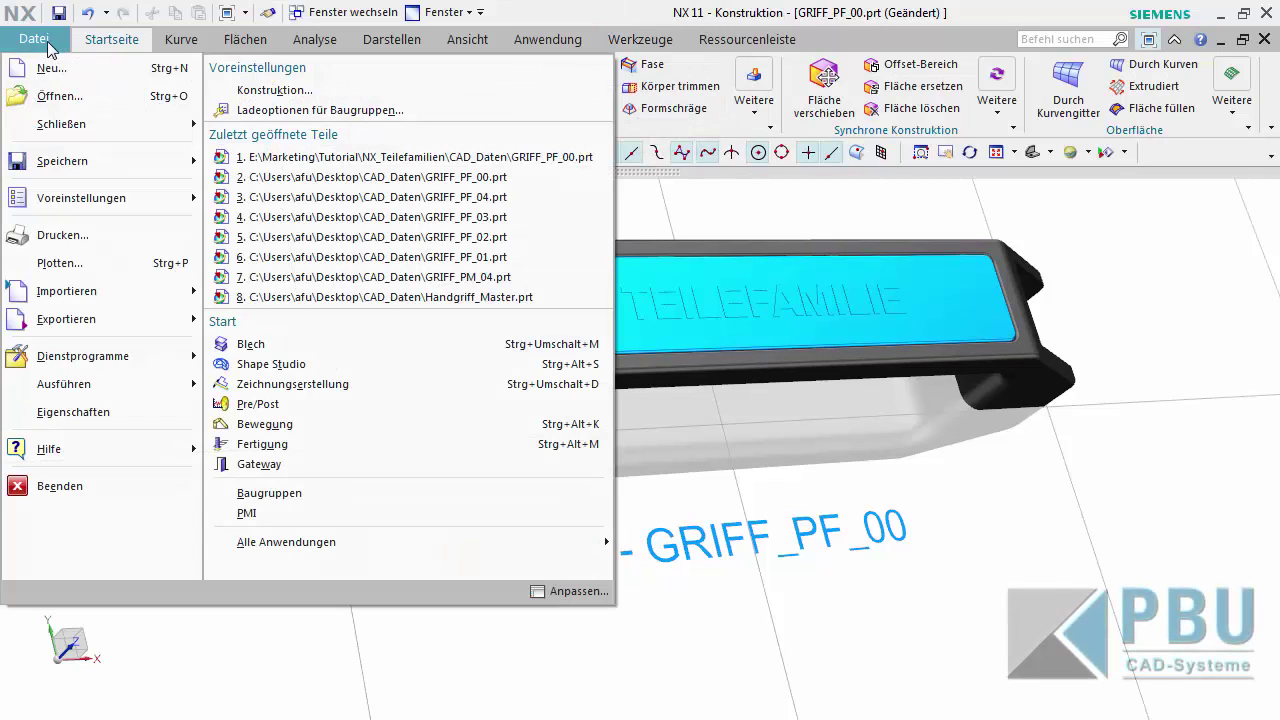
{"action": "left_click", "coordinate": [95, 102]}
{"action": "type", "text": "E:\\Warenlog\\Tutorial NX_Teilefamilien\\CAD_Daten"}
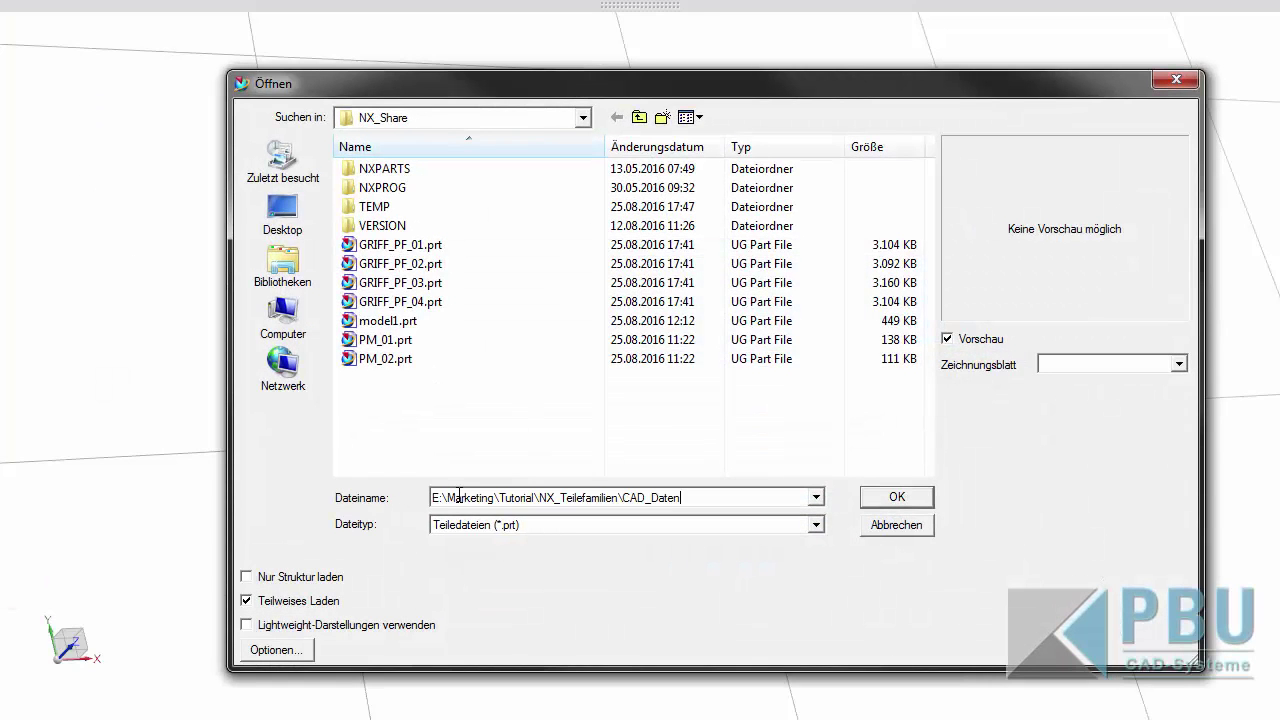
{"action": "key", "text": "Return"}
{"action": "double_click", "coordinate": [415, 187]}
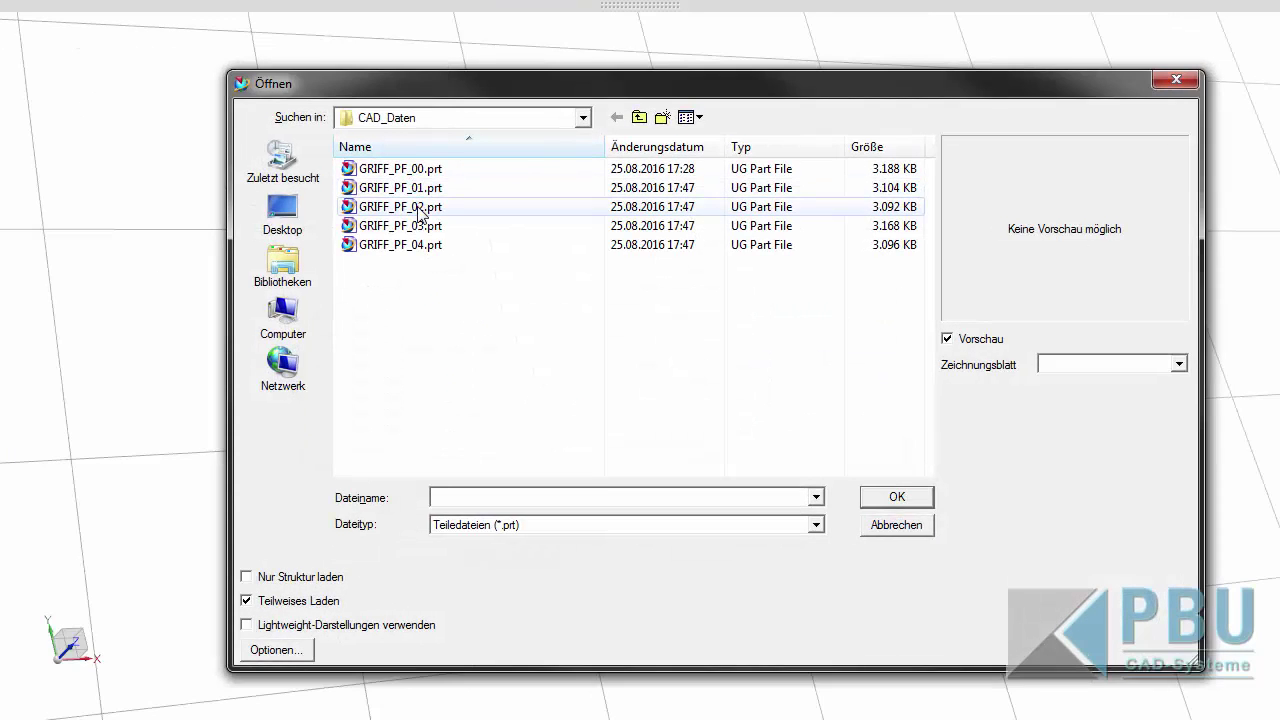
{"action": "double_click", "coordinate": [417, 206]}
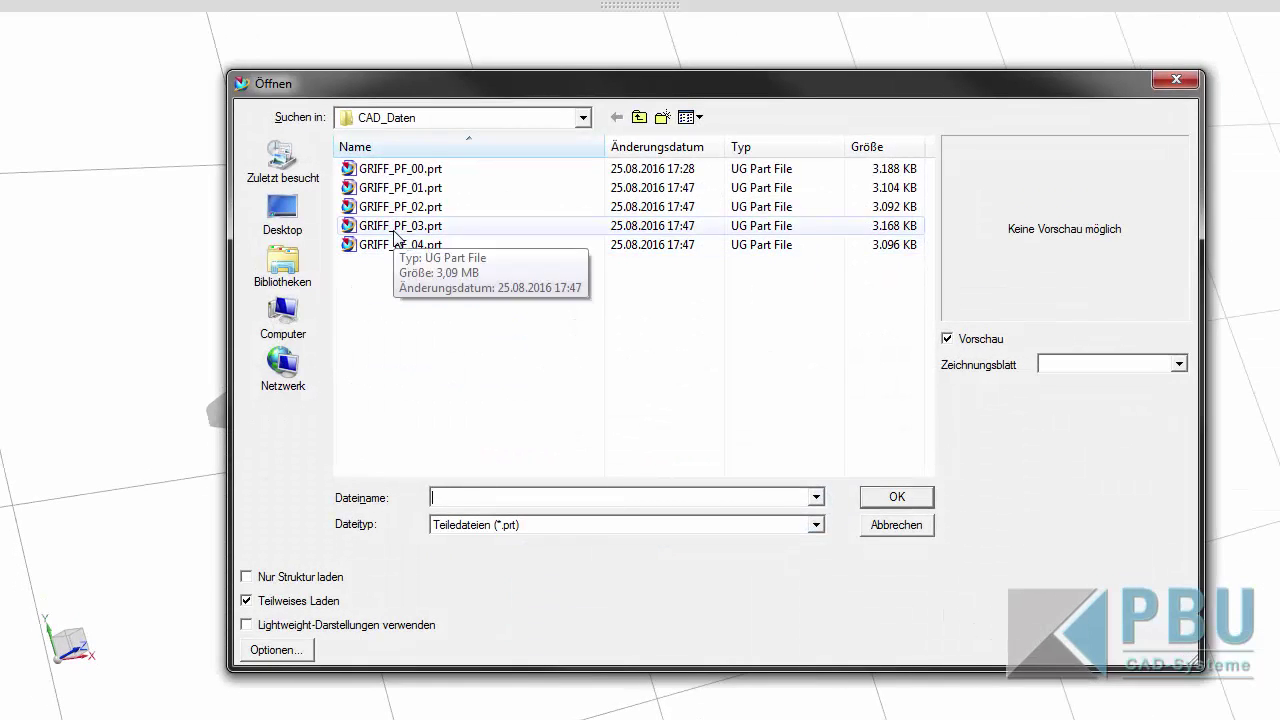
{"action": "double_click", "coordinate": [386, 228]}
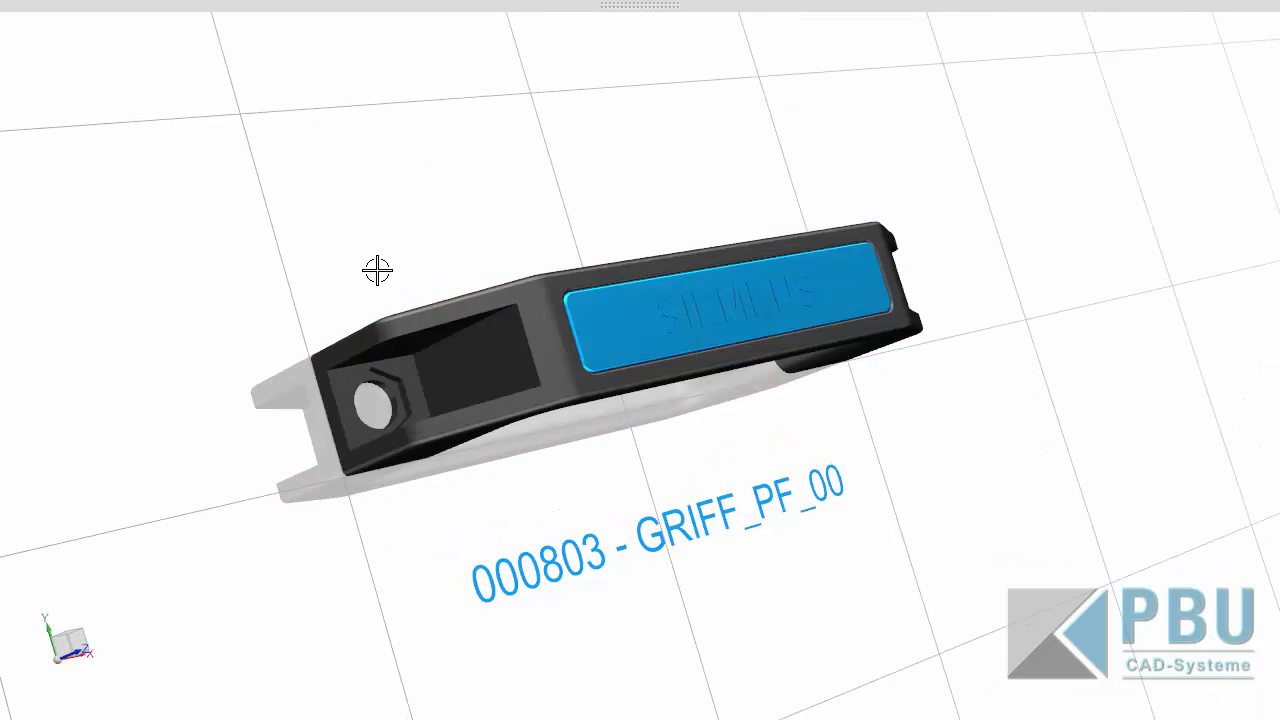
{"action": "key", "text": "ctrl+o"}
{"action": "double_click", "coordinate": [395, 246]}
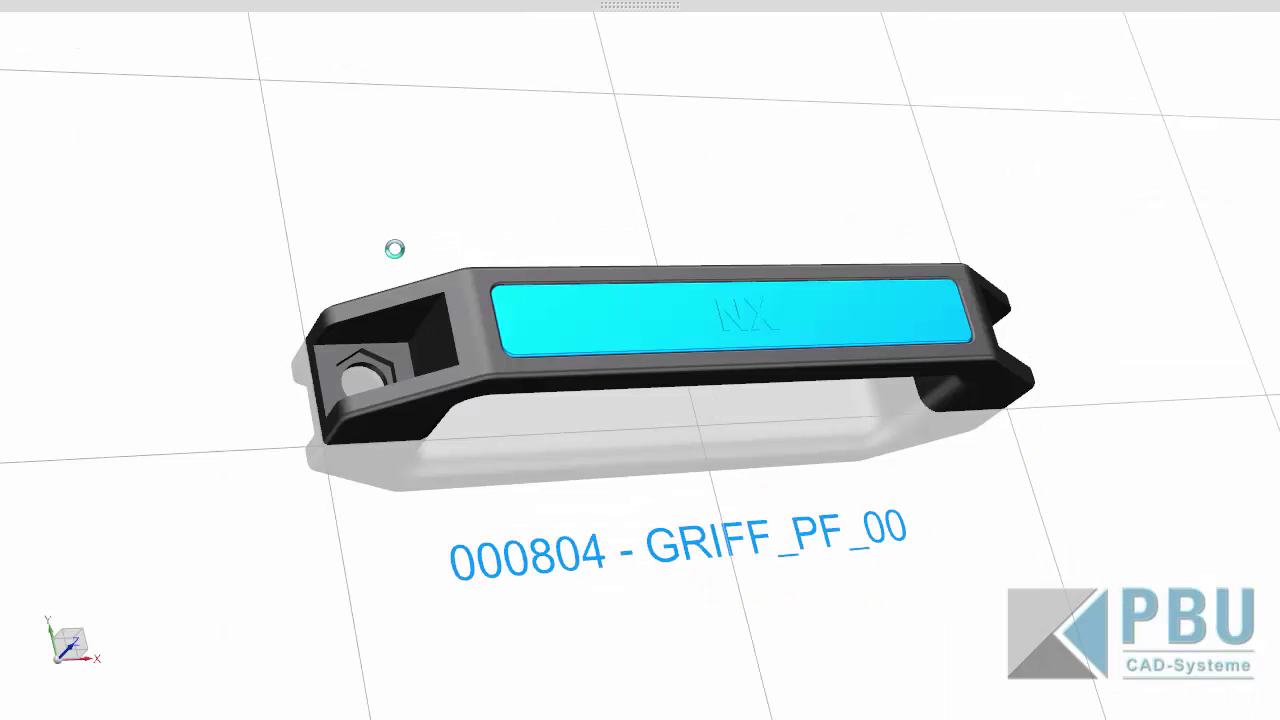